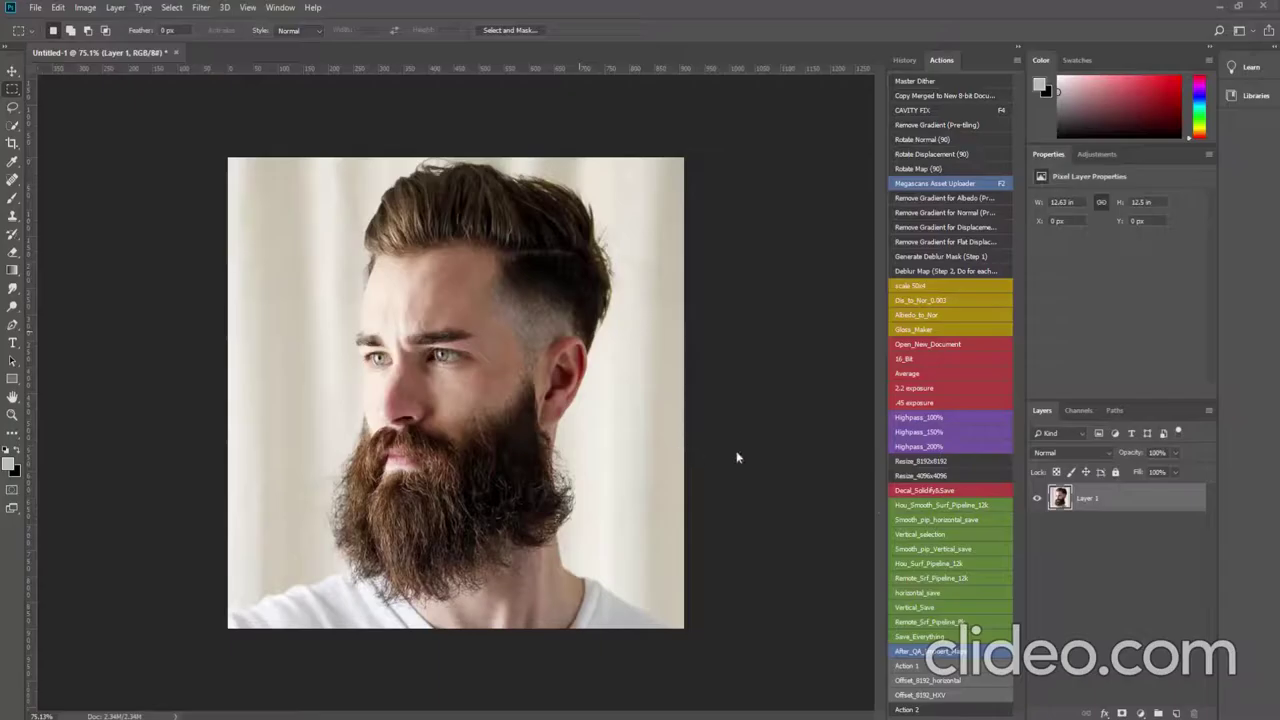
Step: Duplicate the portrait's Layer 1 to create Layer 1 copy above it
right_click(1139, 504)
click(1032, 232)
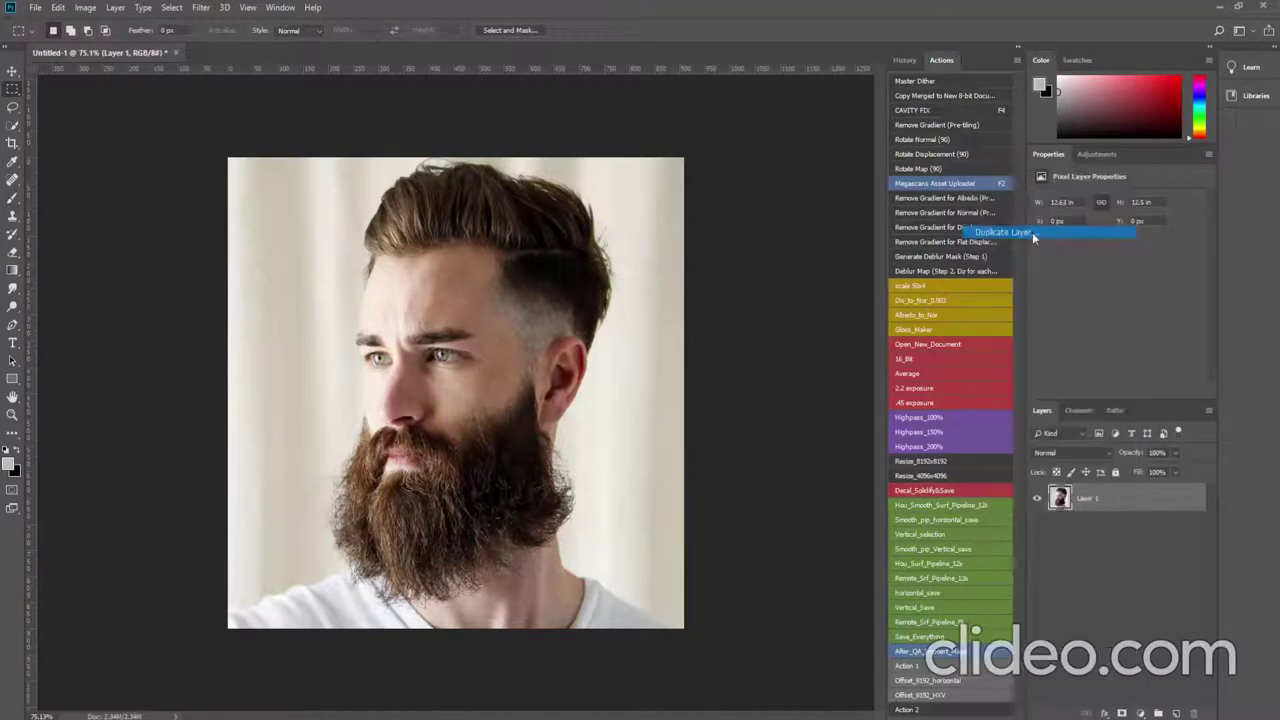
click(751, 204)
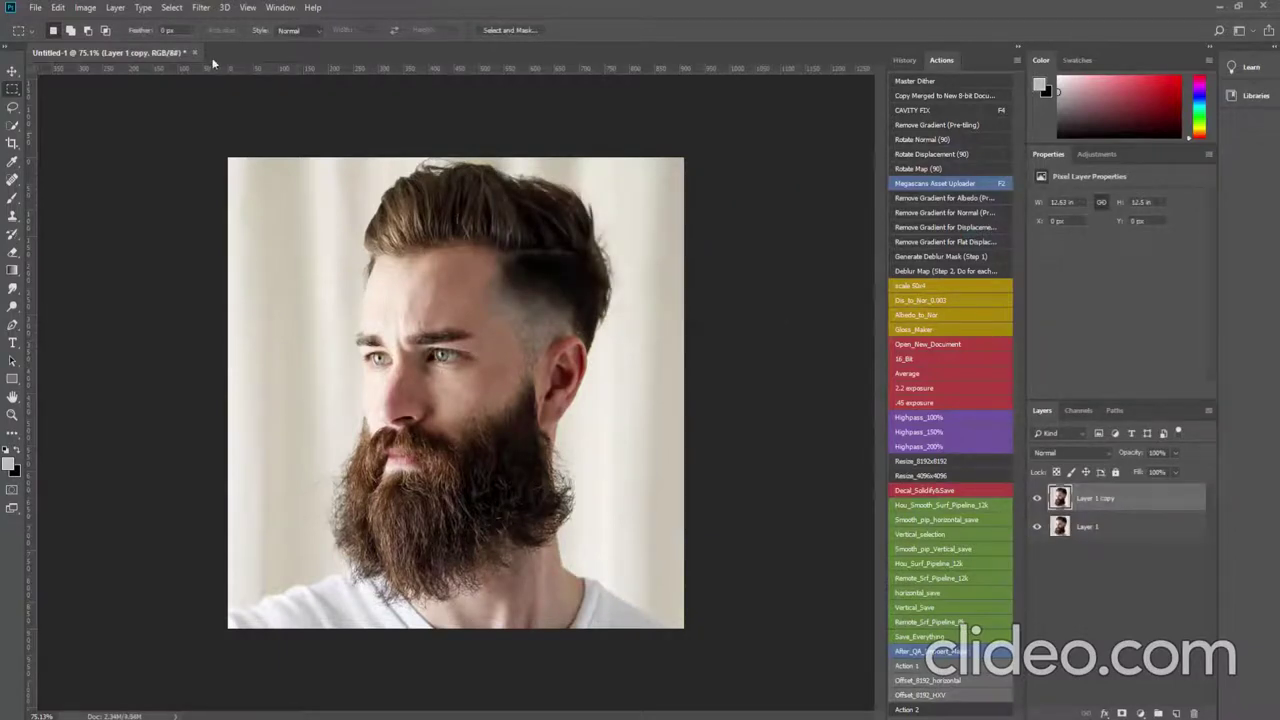
click(201, 8)
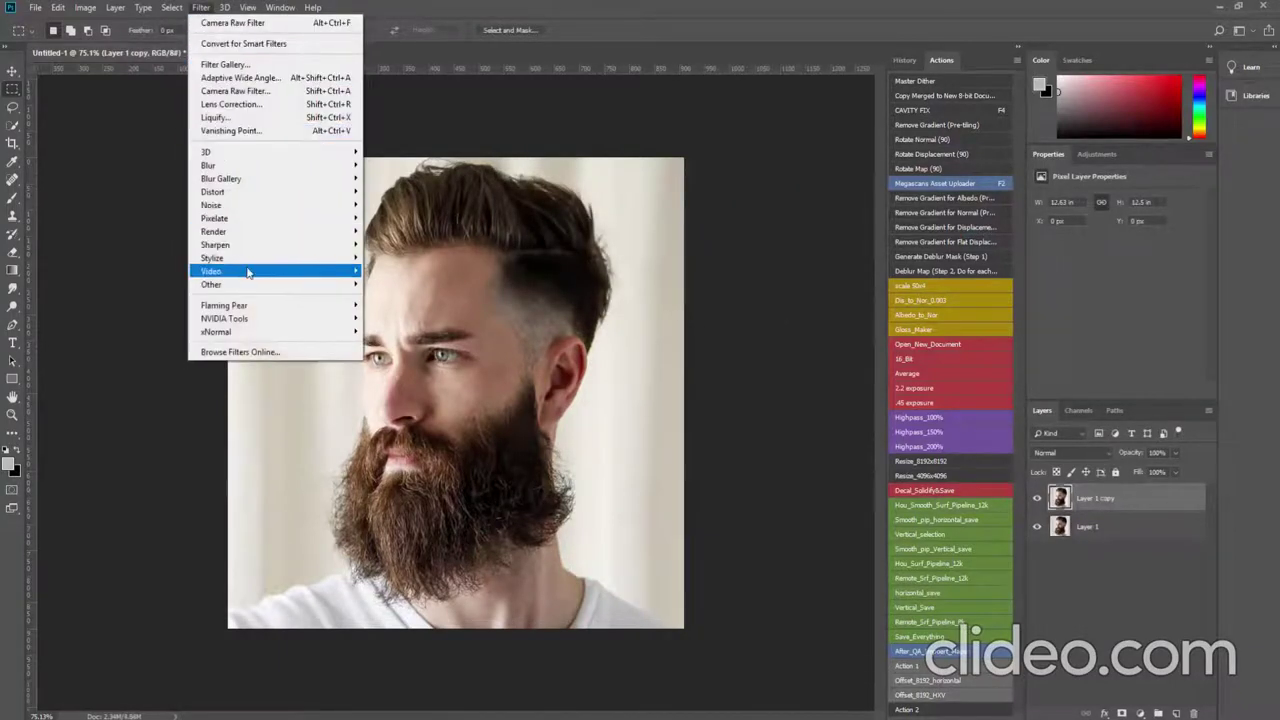
Step: Apply a High Pass filter with a 2-pixel radius to Layer 1 copy
click(385, 290)
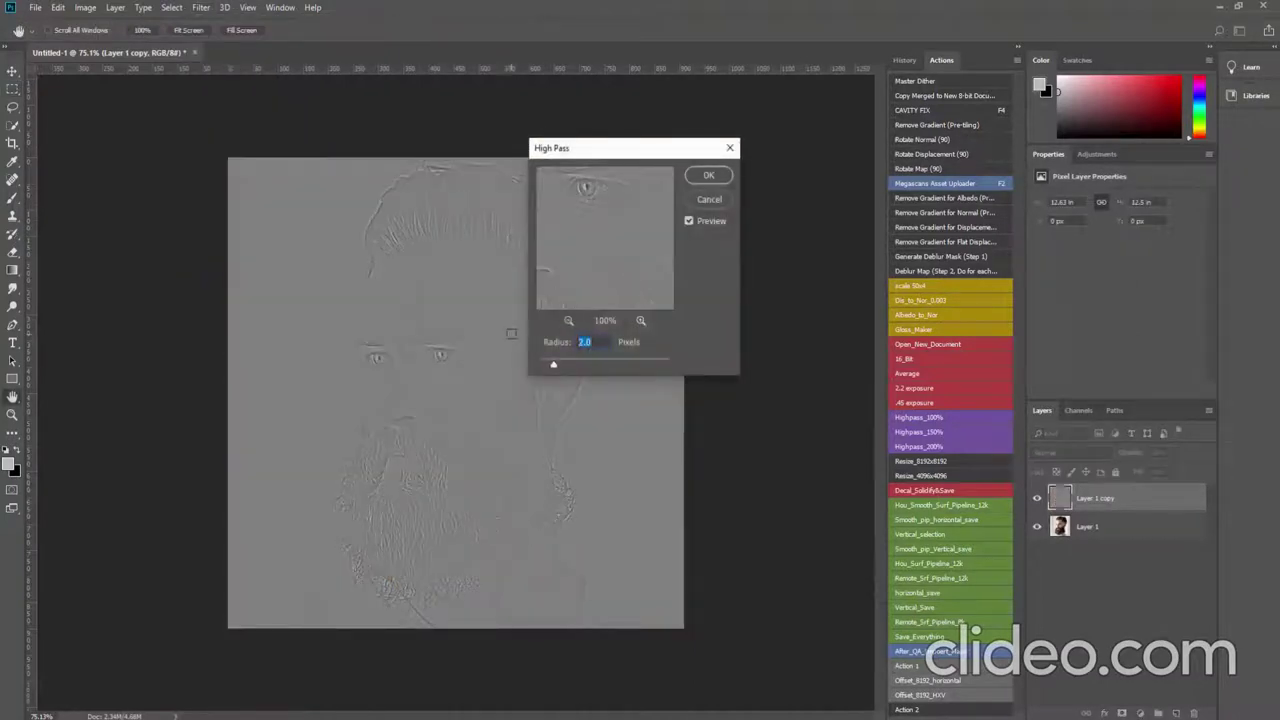
text(3)
key(BackSpace)
text(2)
click(707, 176)
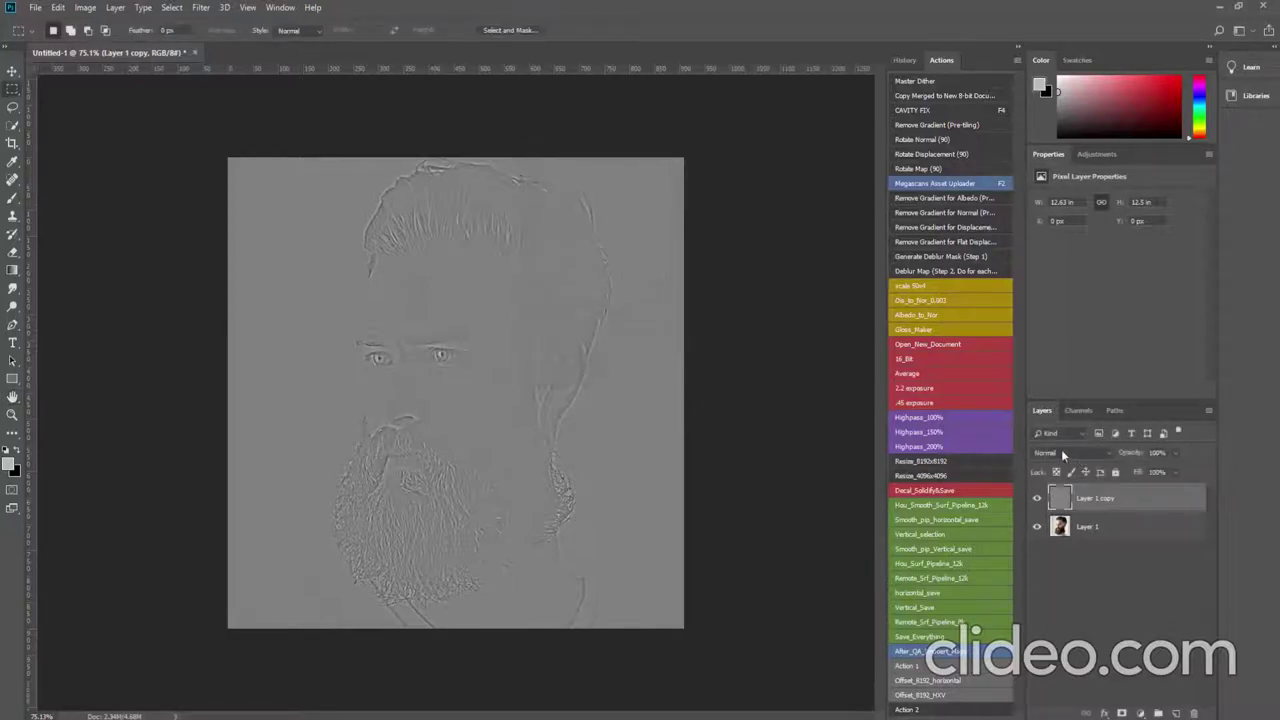
Step: Set the high-pass layer's blend mode to Overlay, after trying Soft Light
click(1063, 453)
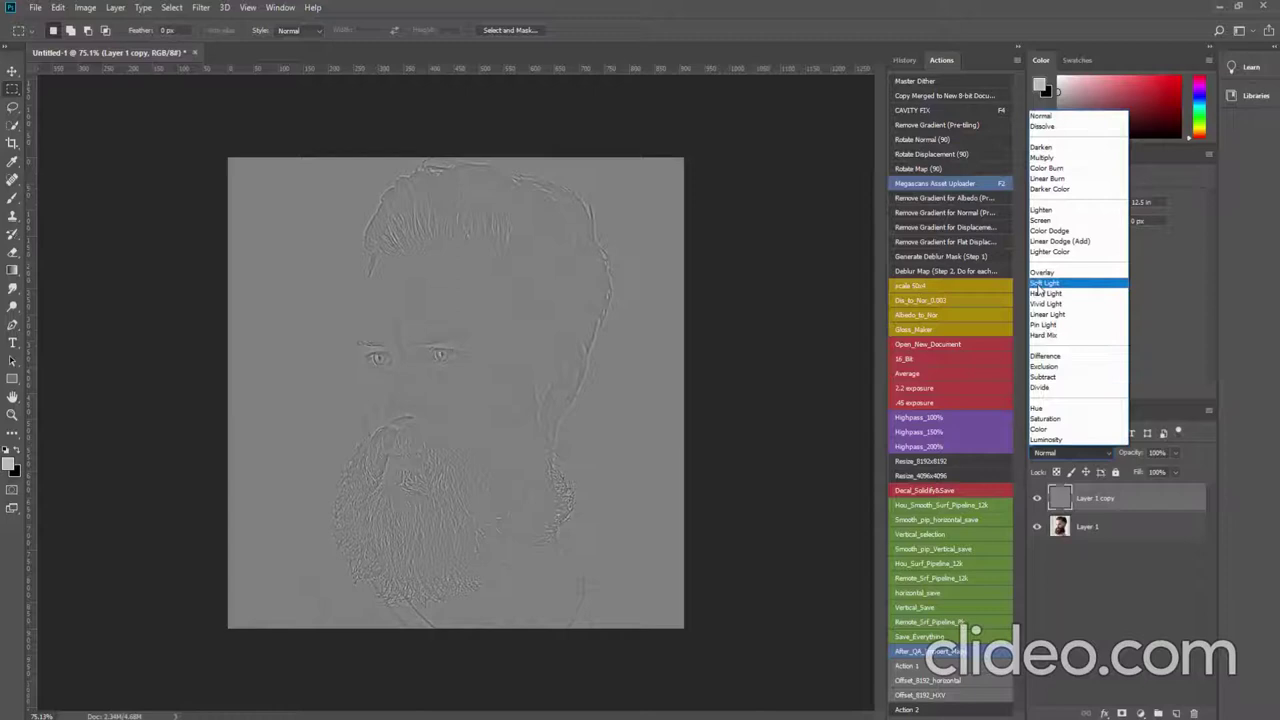
click(1040, 283)
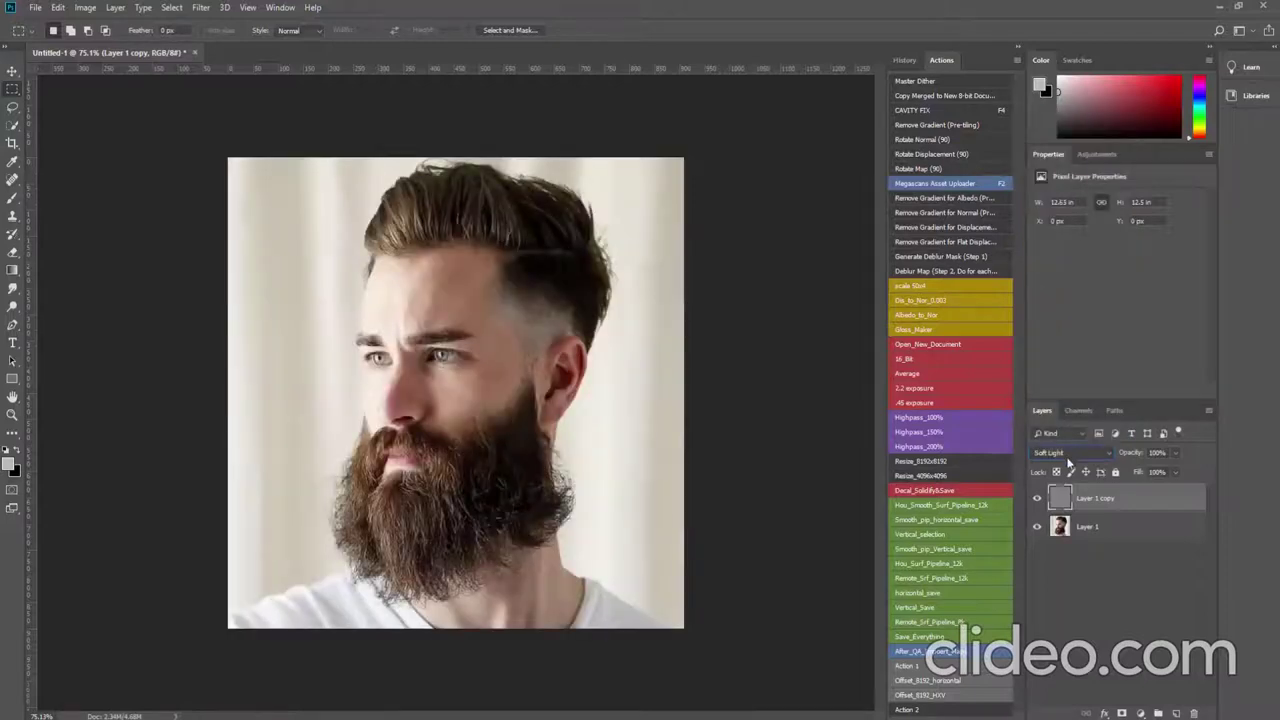
click(1038, 499)
click(1105, 455)
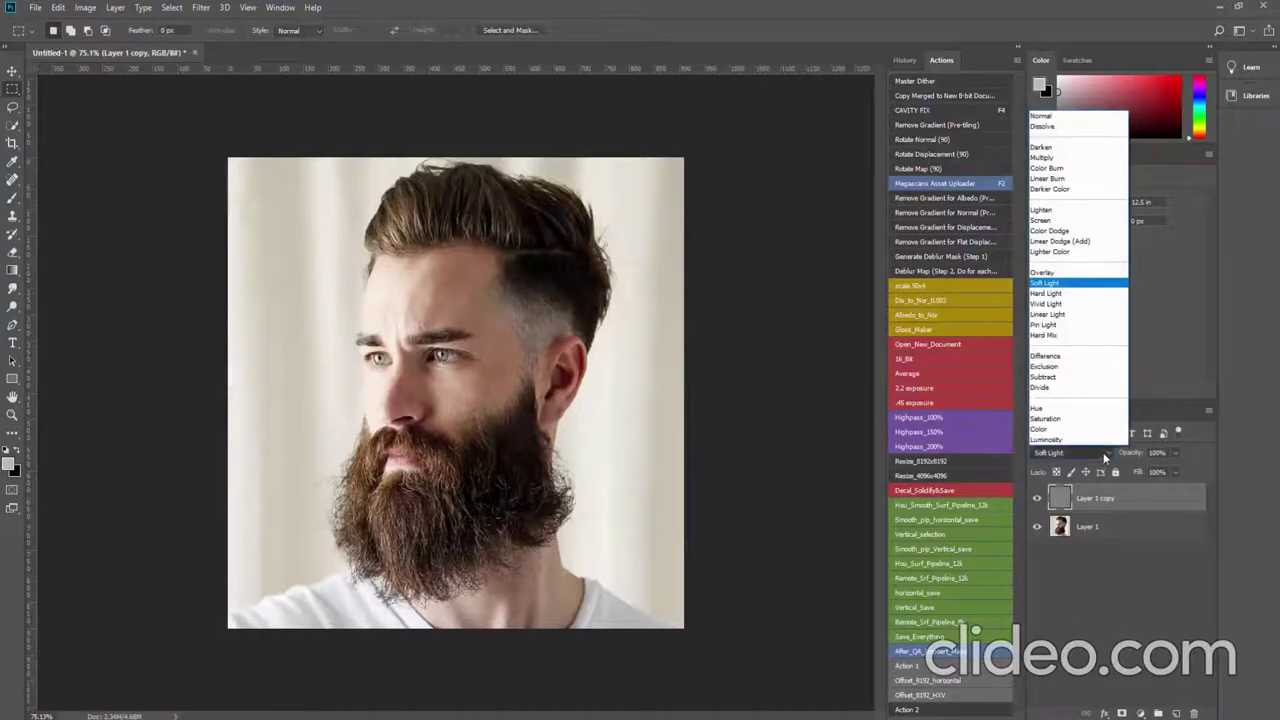
click(1074, 275)
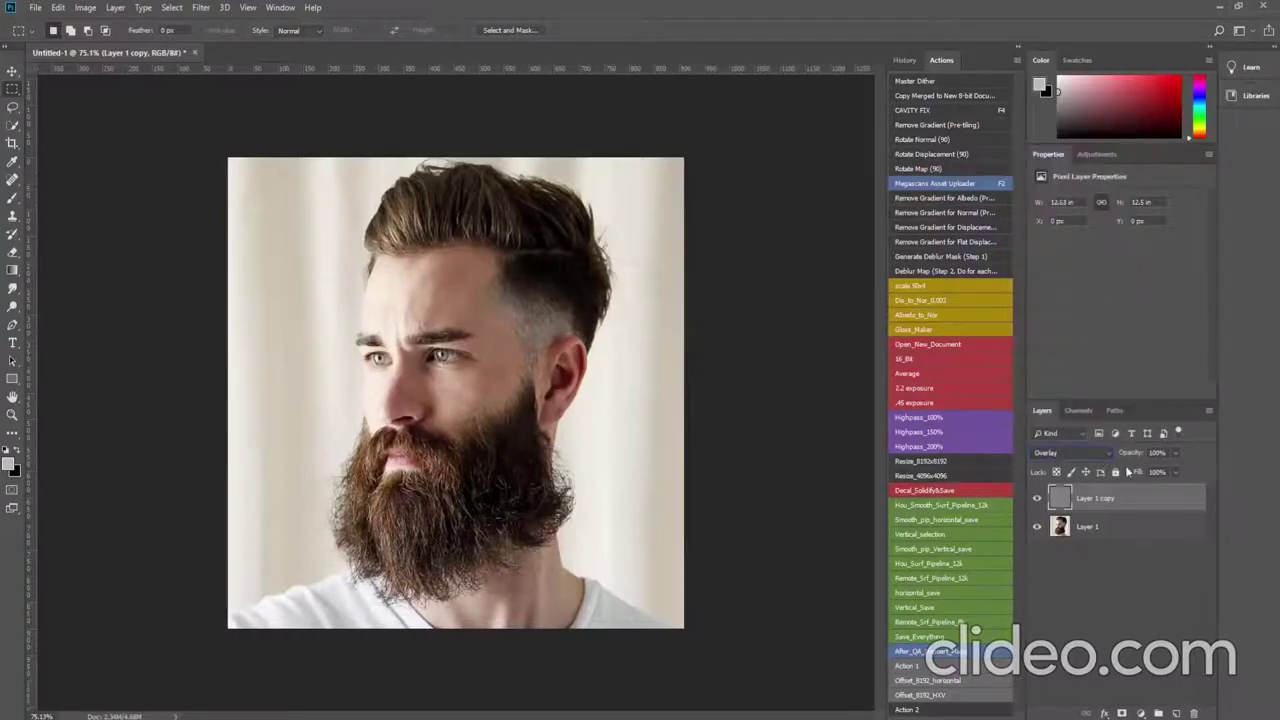
click(1132, 533)
Step: Duplicate the original Layer 1 again to create Layer 1 copy 2
right_click(1154, 528)
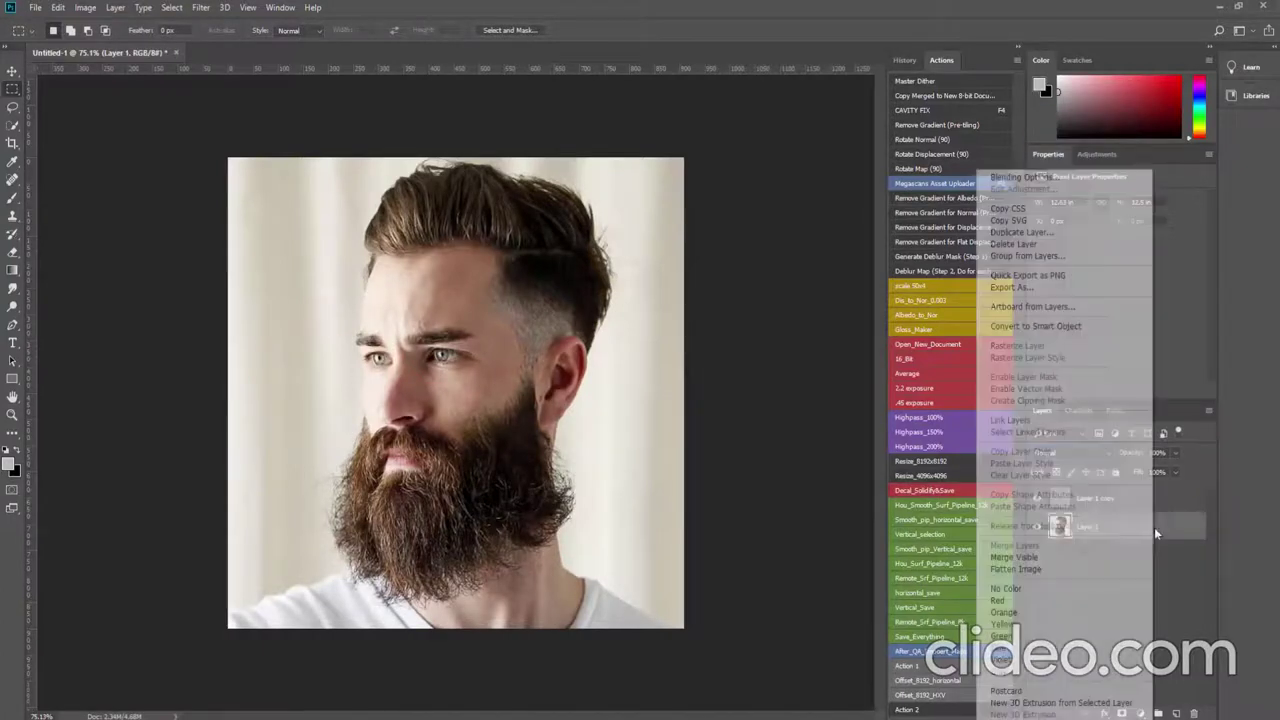
click(1020, 232)
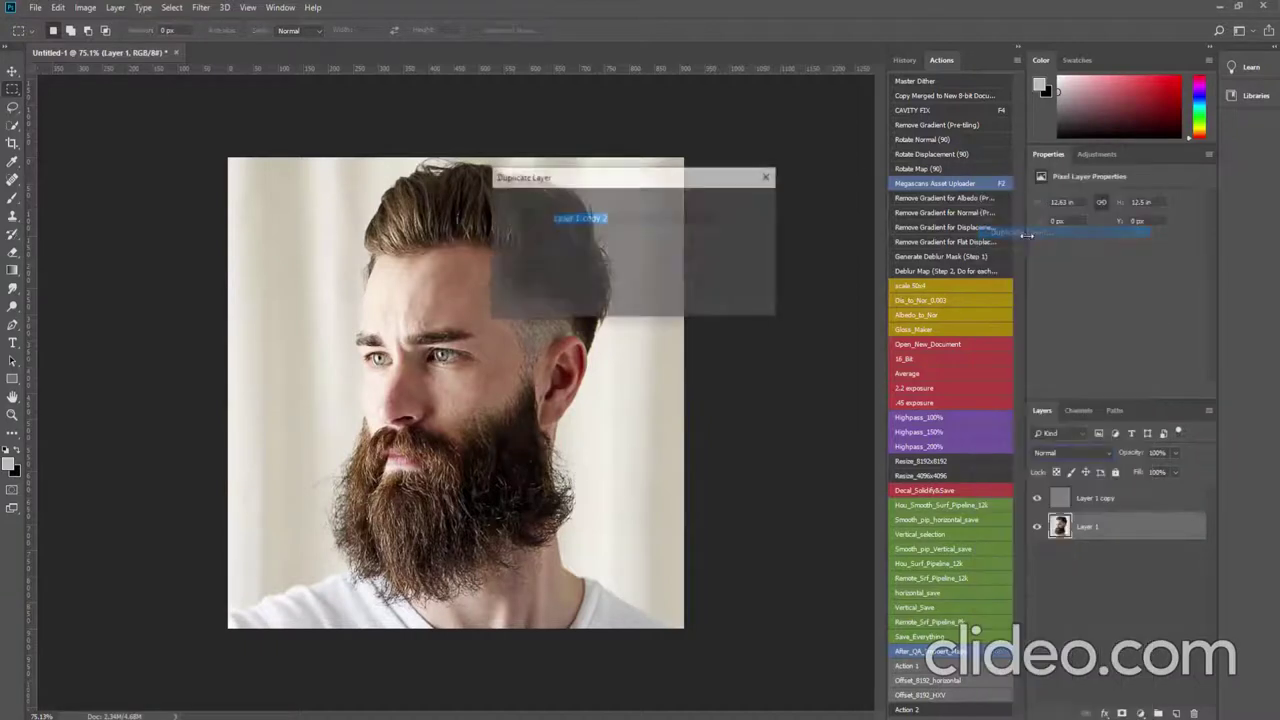
click(751, 205)
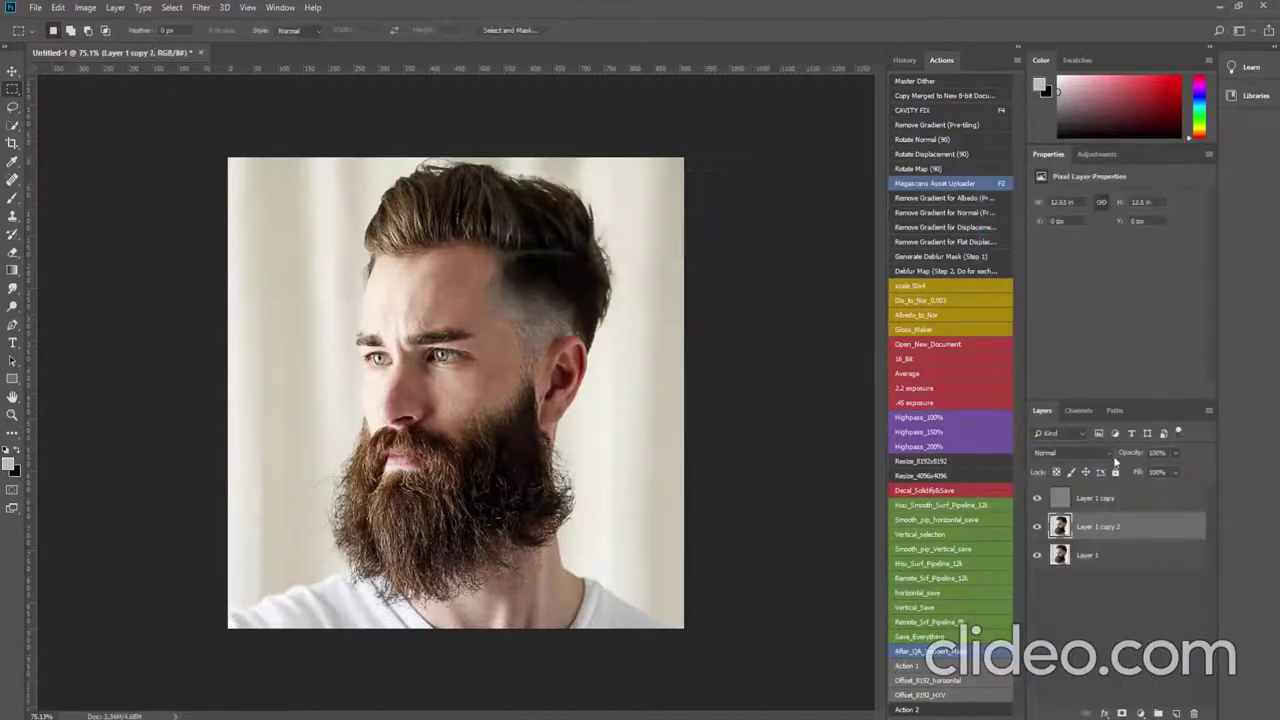
Step: Merge the high-pass Layer 1 copy with Layer 1 copy 2 into one layer
click(1139, 498)
shift+click(1142, 527)
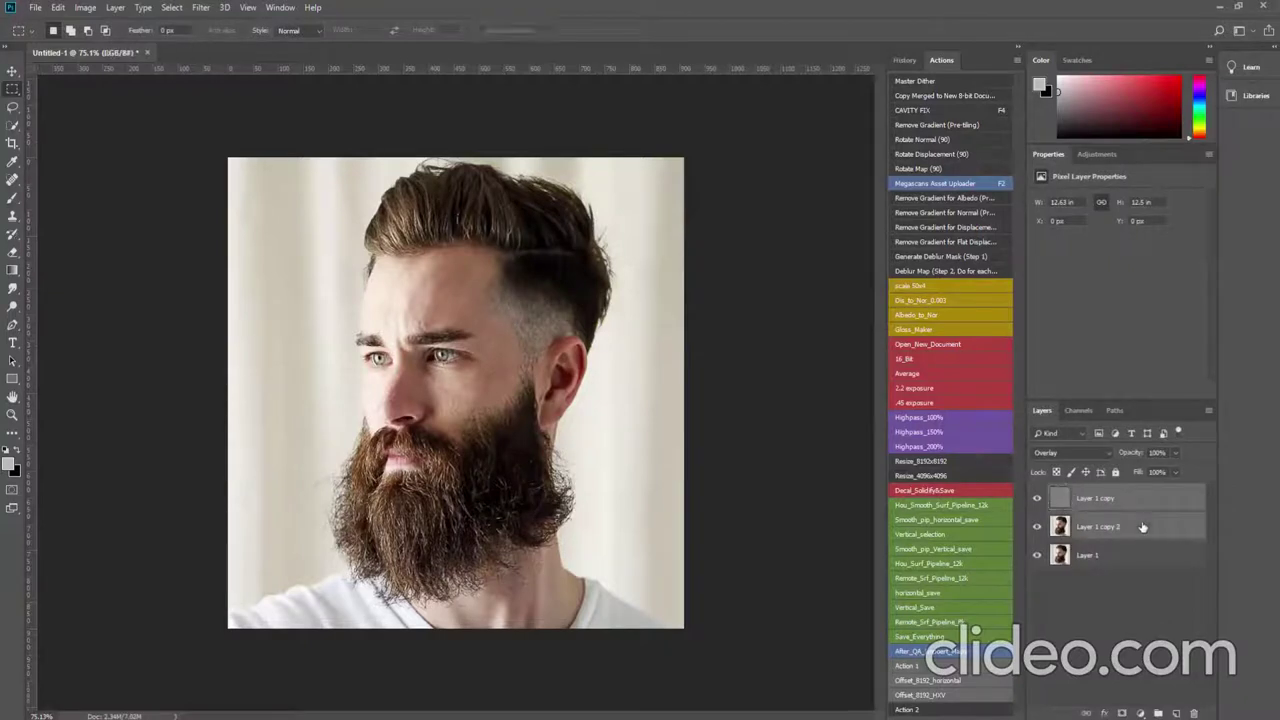
right_click(1141, 507)
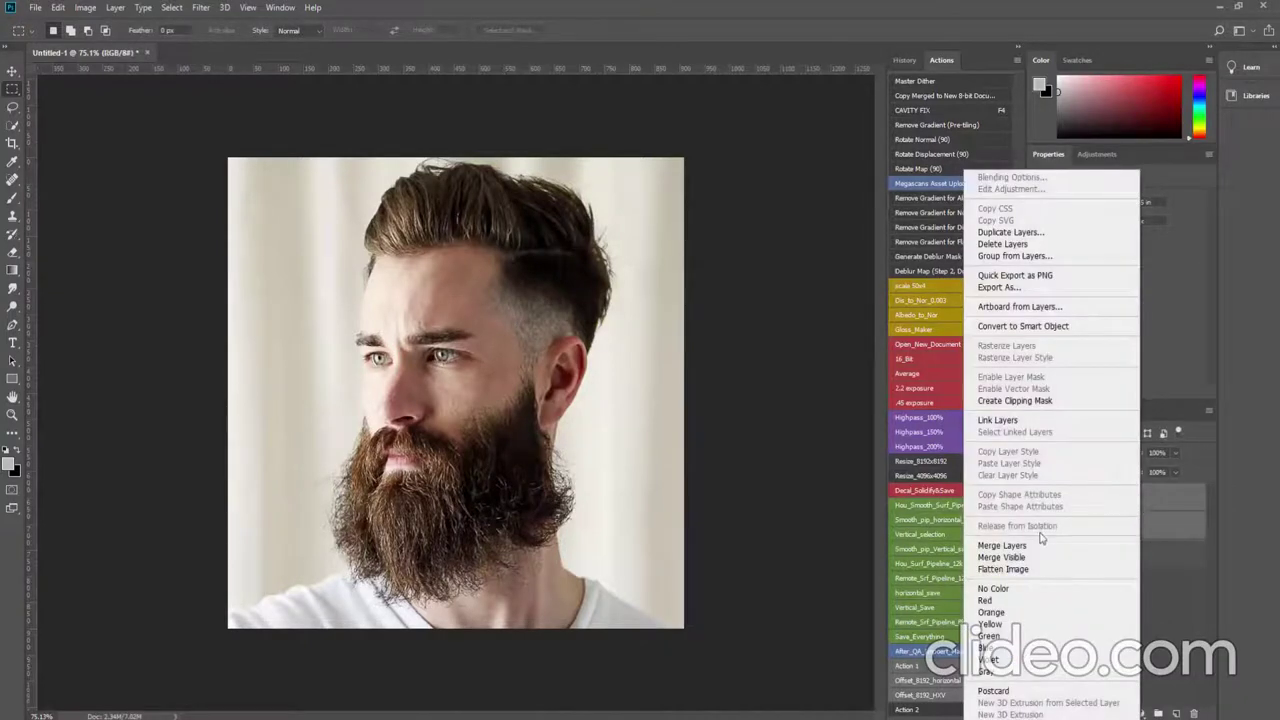
click(1043, 548)
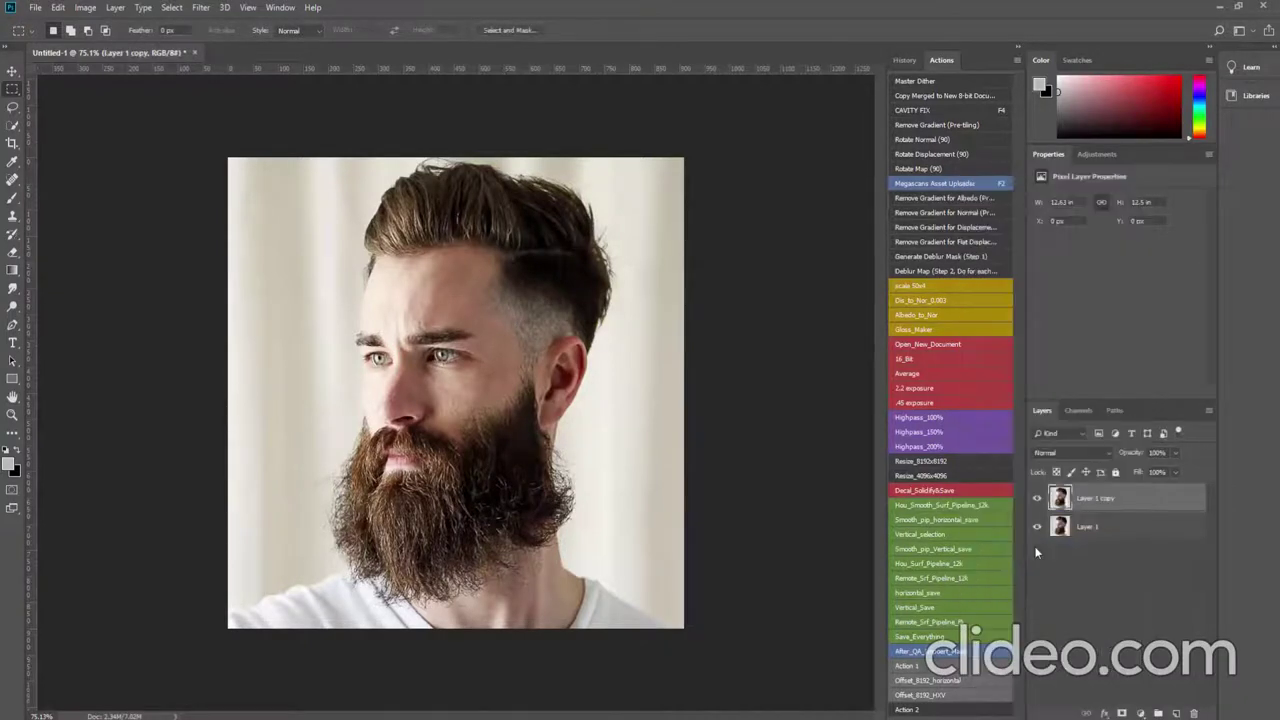
Step: Set Unsharp Mask to 105% amount, a reduced radius and a 51-level threshold
click(203, 8)
mouse_move(260, 245)
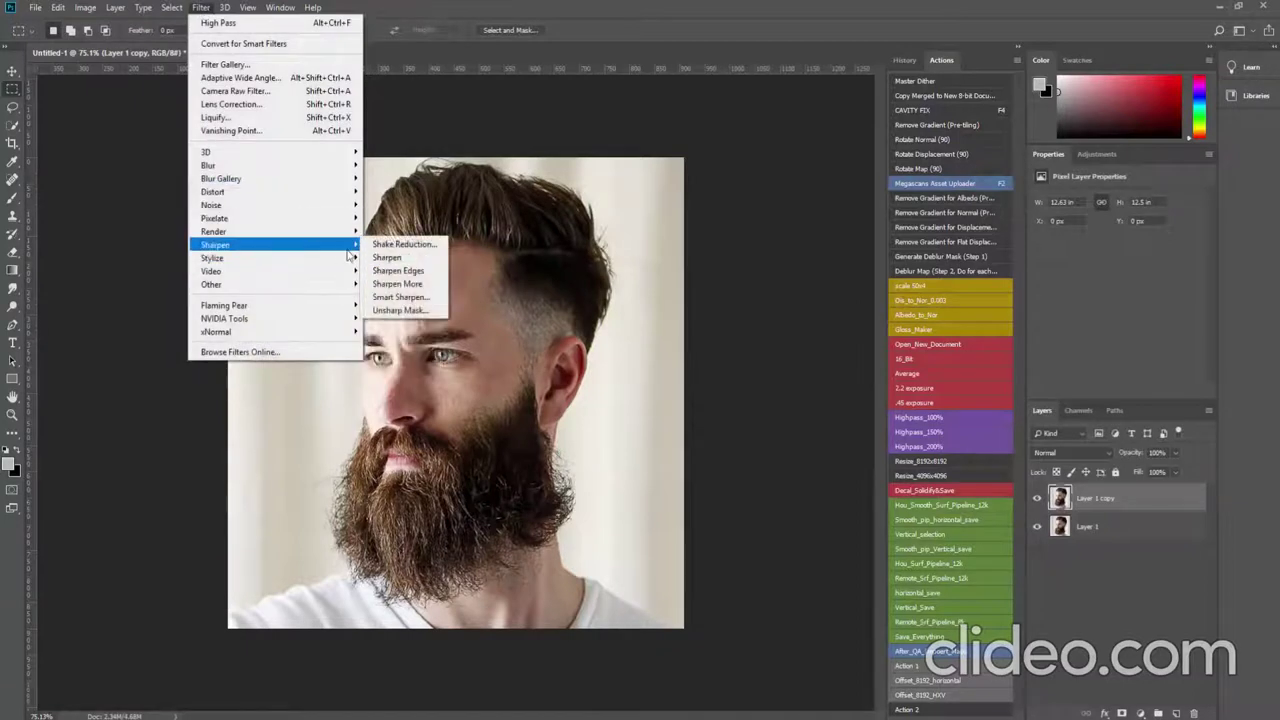
click(400, 306)
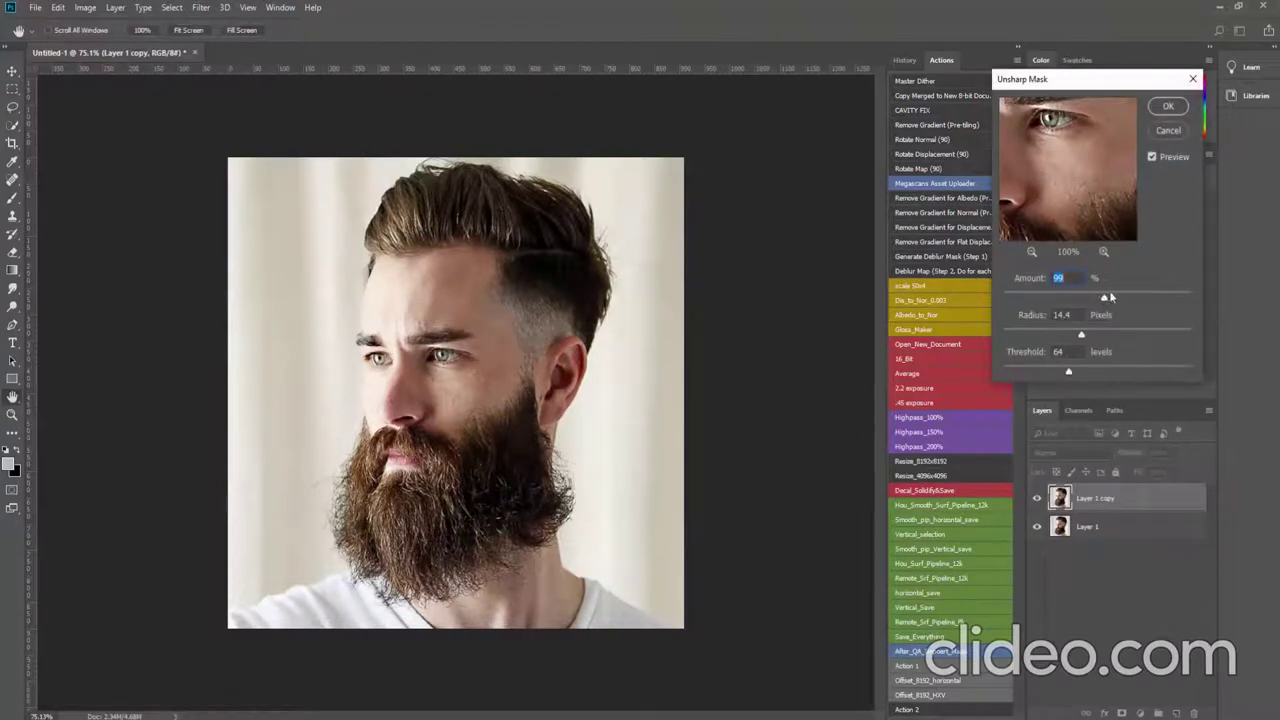
drag(1110, 296, 1107, 297)
drag(1070, 373, 1038, 370)
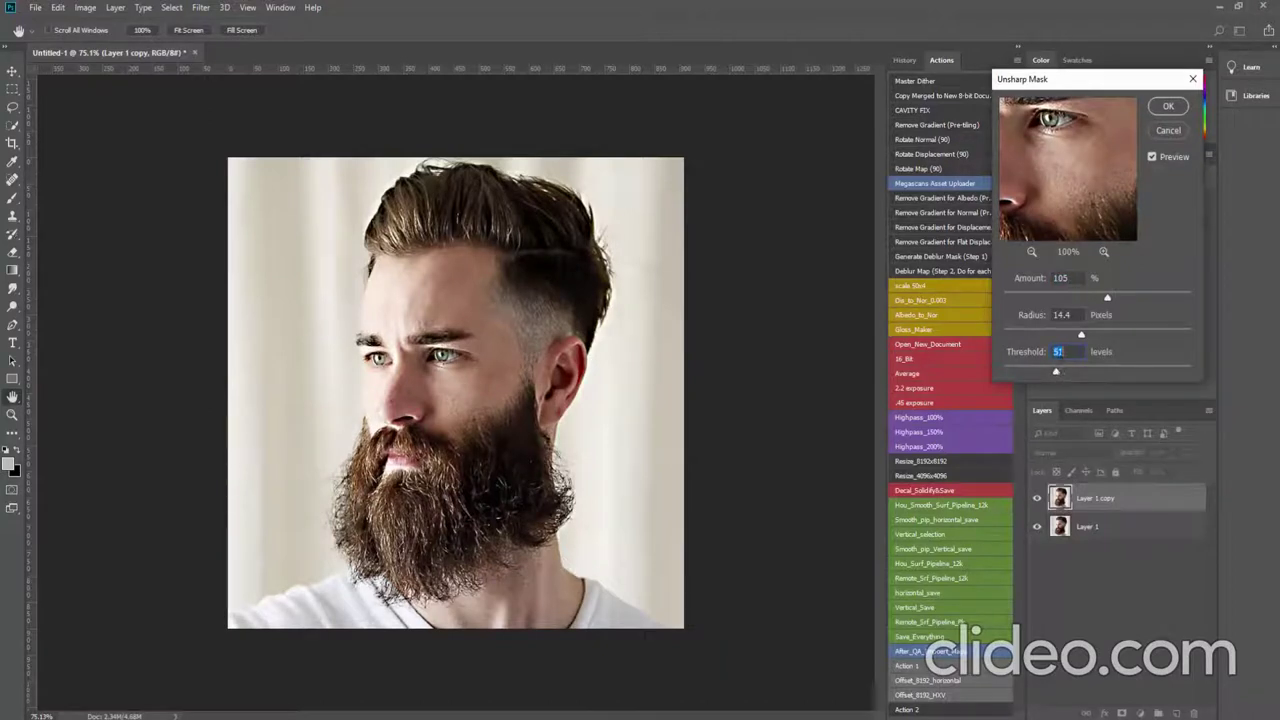
mouse_move(1105, 338)
mouse_down()
mouse_move(1056, 338)
mouse_move(1094, 336)
mouse_up()
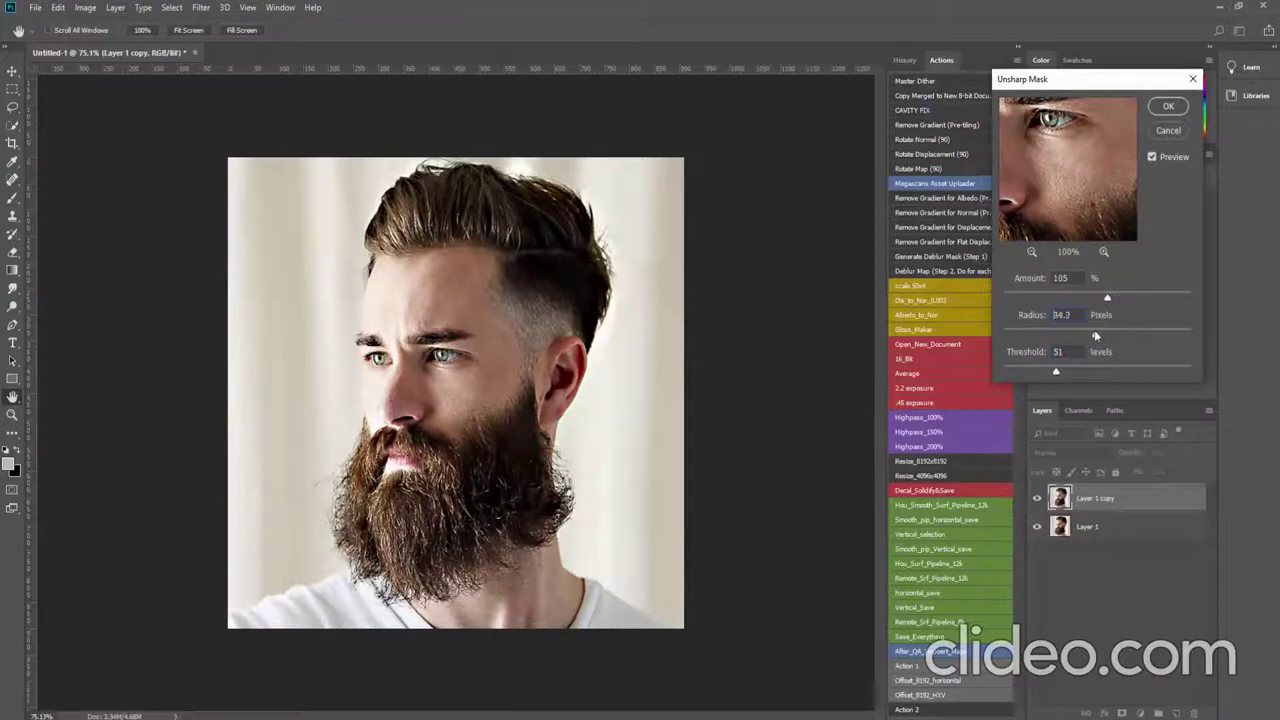
Step: Apply the Unsharp Mask, then Shadows/Highlights at about 21% shadows and 41% highlights
click(1163, 108)
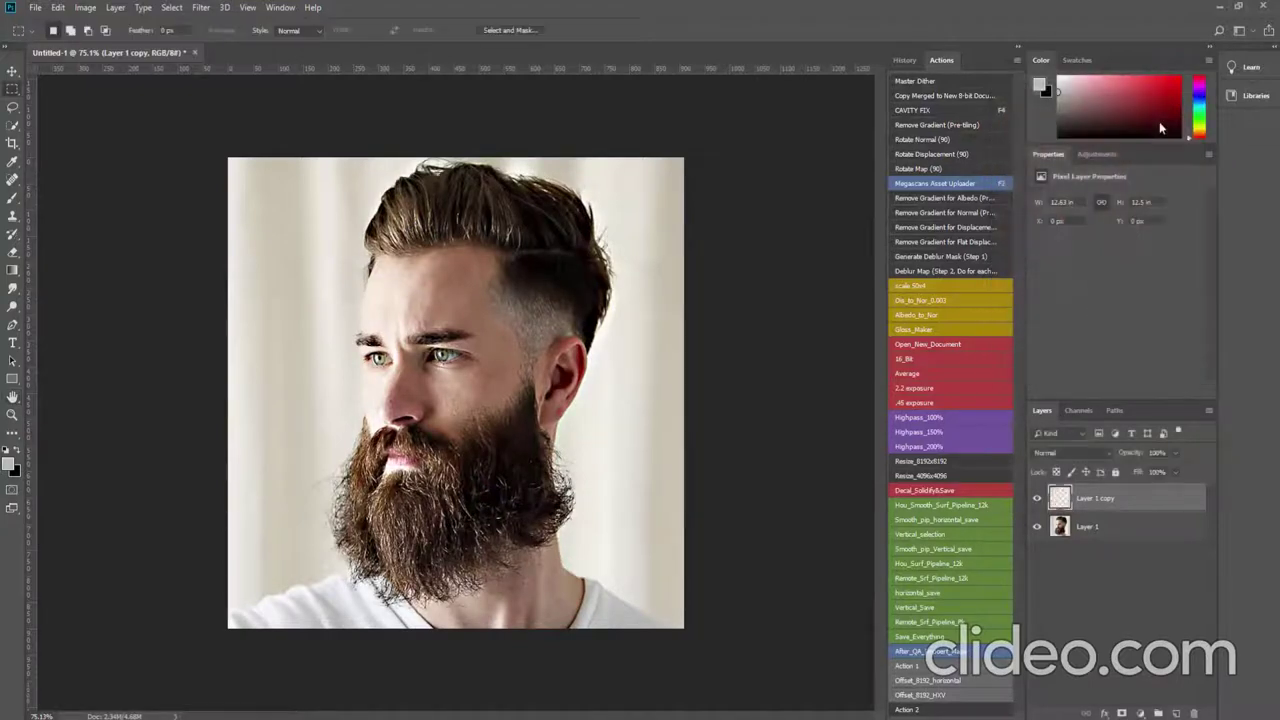
click(87, 8)
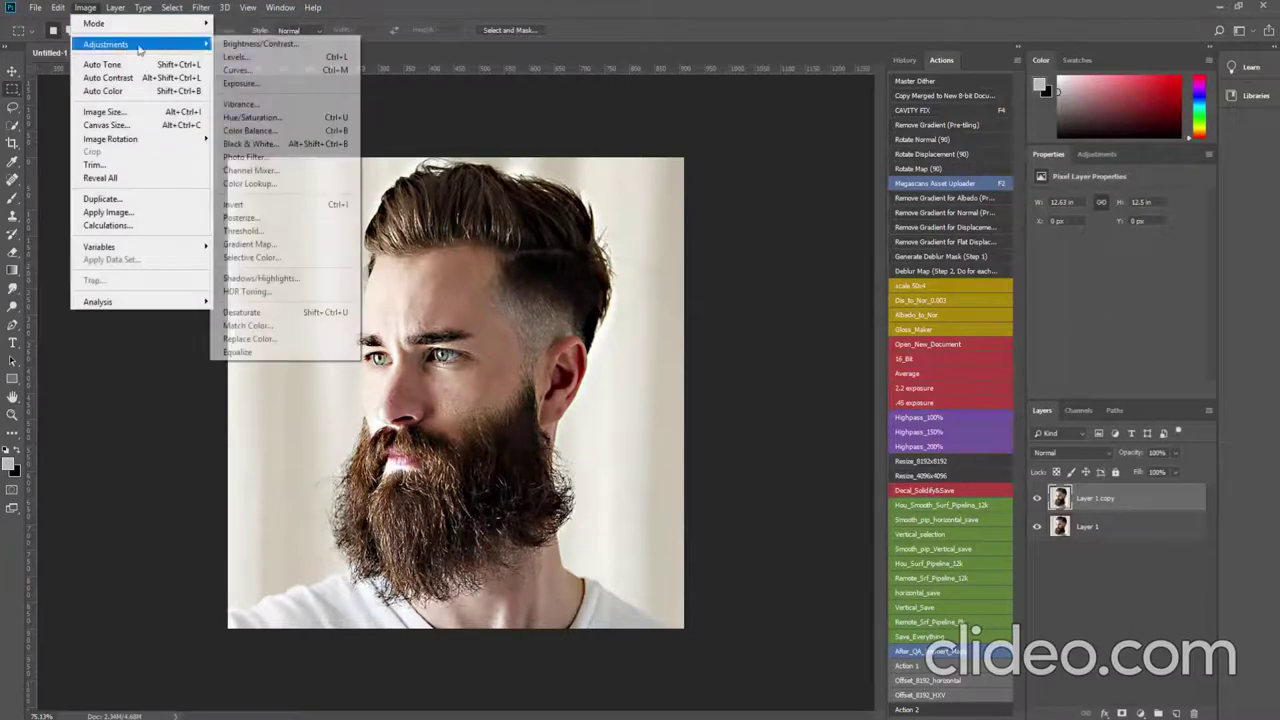
mouse_move(106, 44)
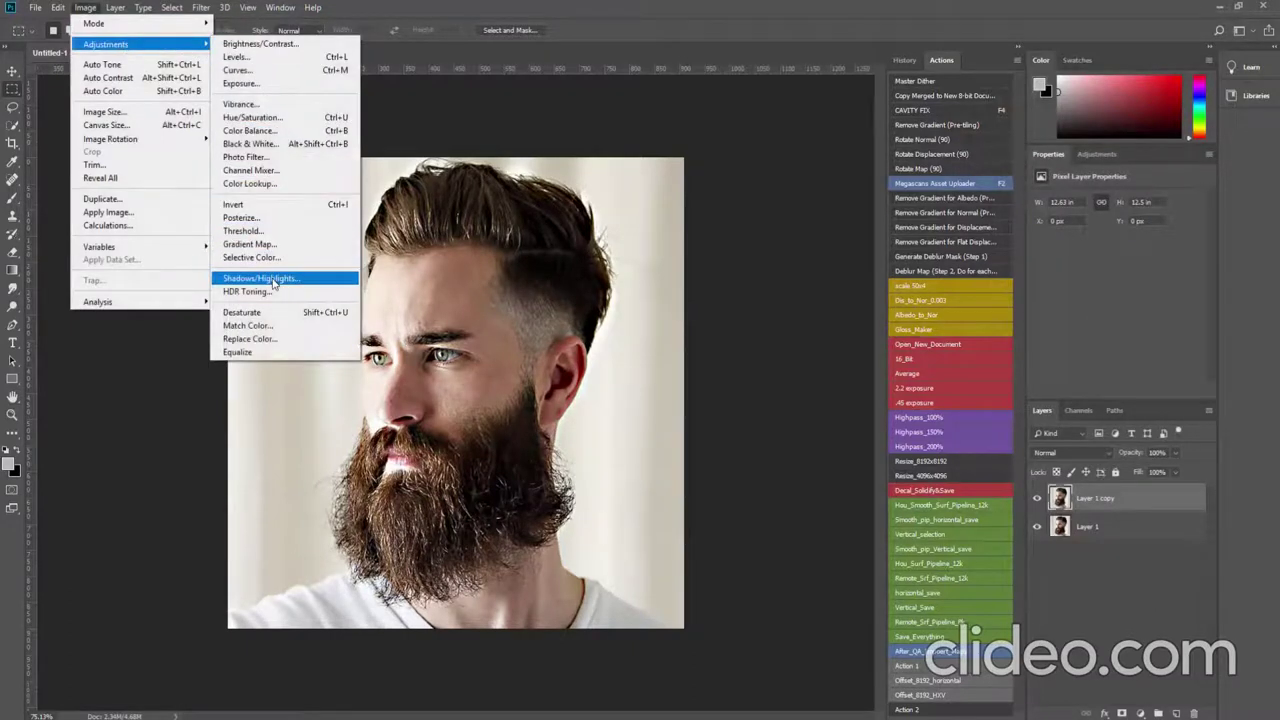
click(273, 280)
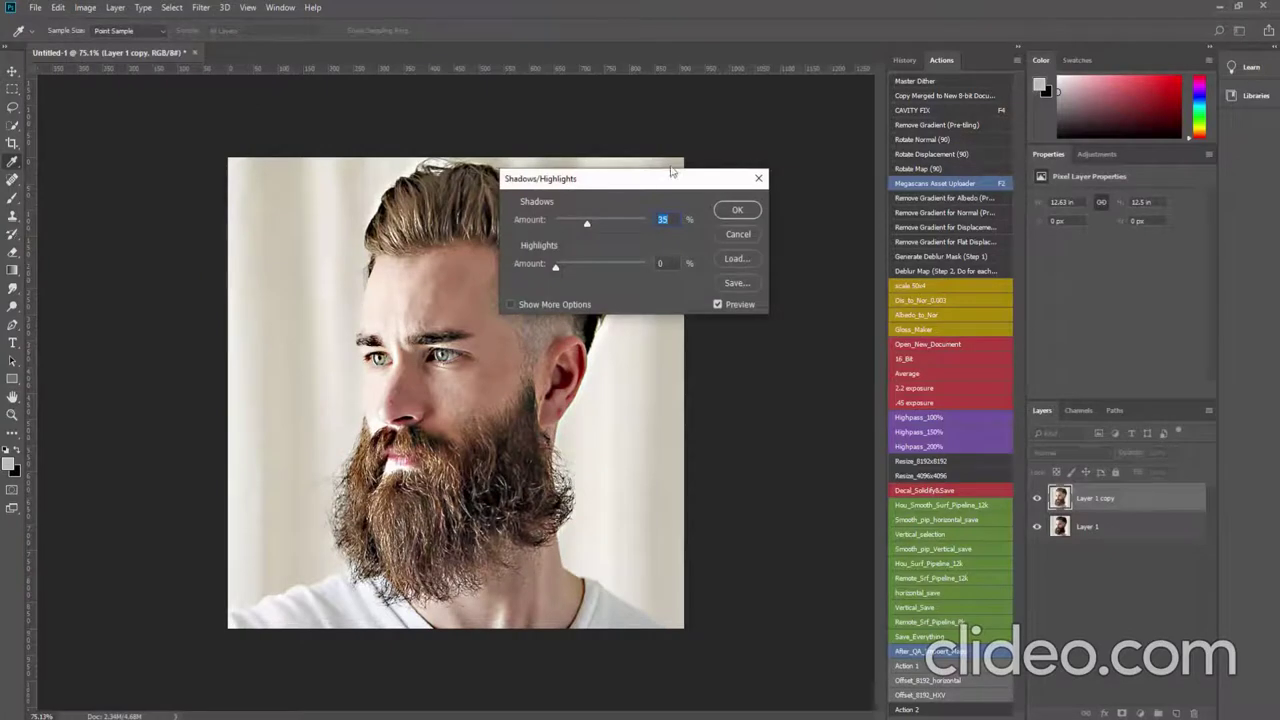
drag(671, 172, 865, 116)
drag(752, 208, 784, 216)
mouse_move(779, 168)
mouse_down()
mouse_move(709, 178)
mouse_move(771, 176)
mouse_up()
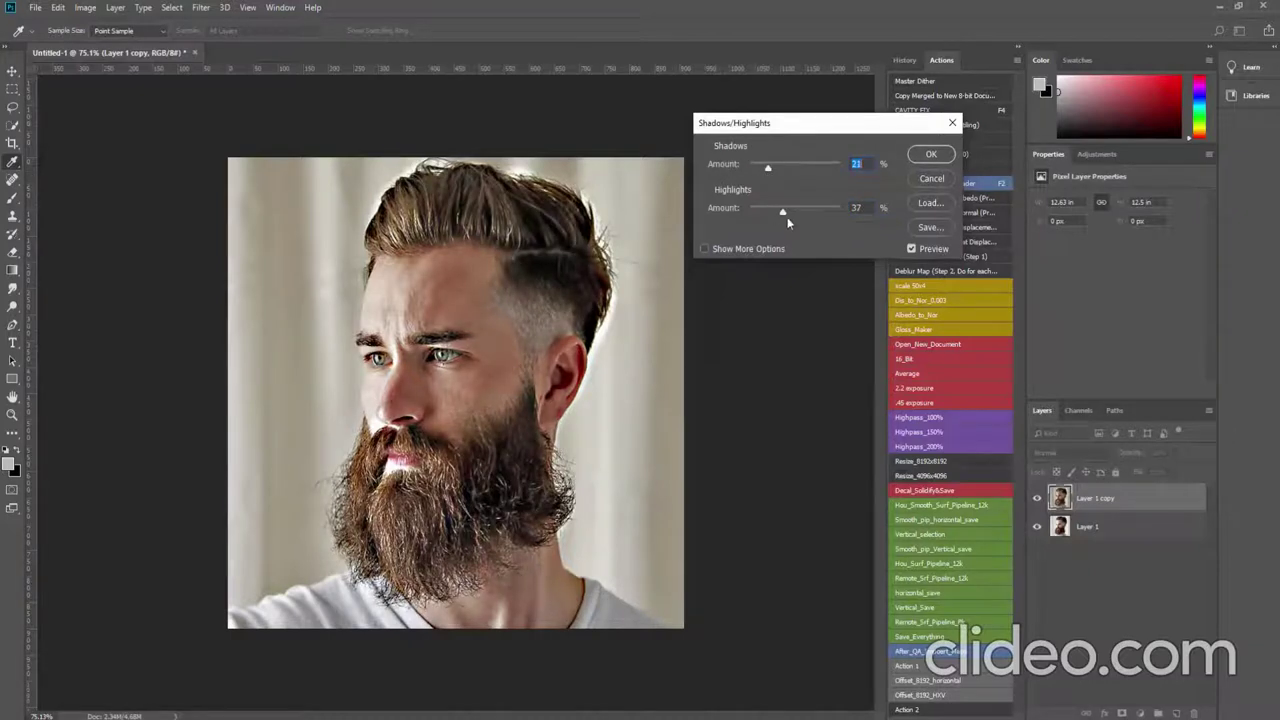
drag(788, 222, 787, 215)
click(927, 156)
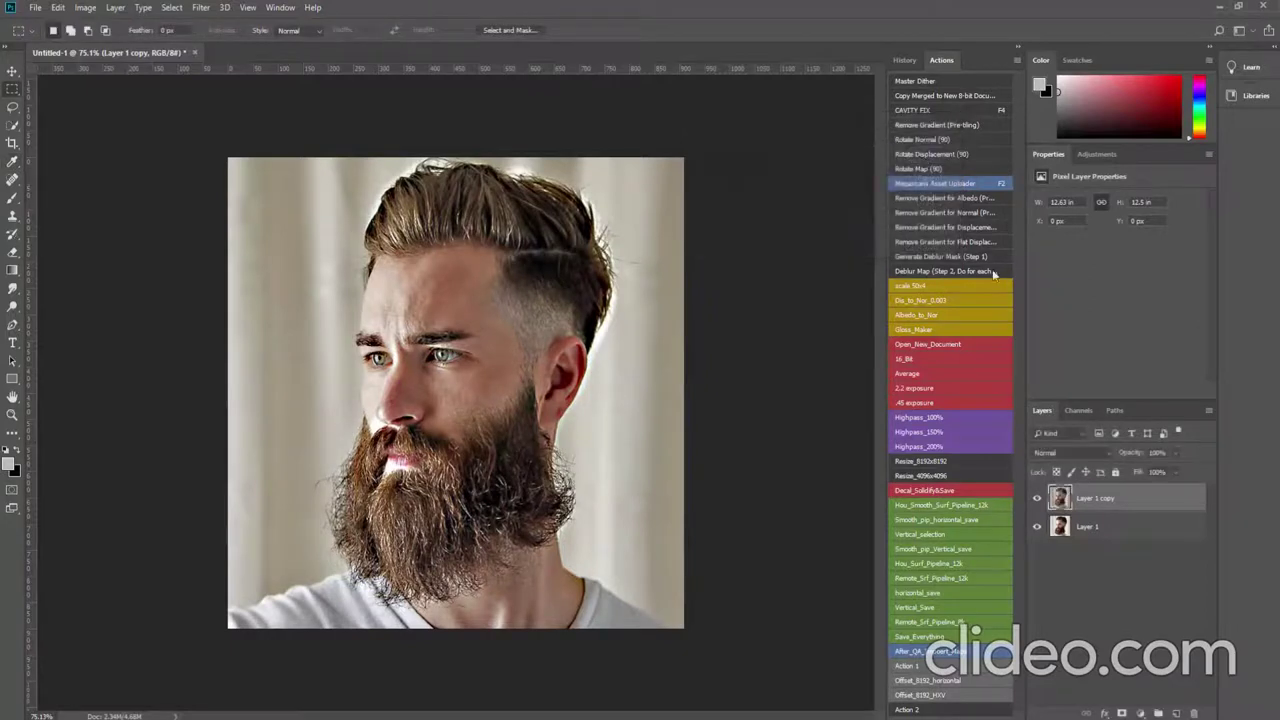
Step: Duplicate the layer as Layer 1 copy 2 and apply High Pass at 2.0 px radius
right_click(1135, 506)
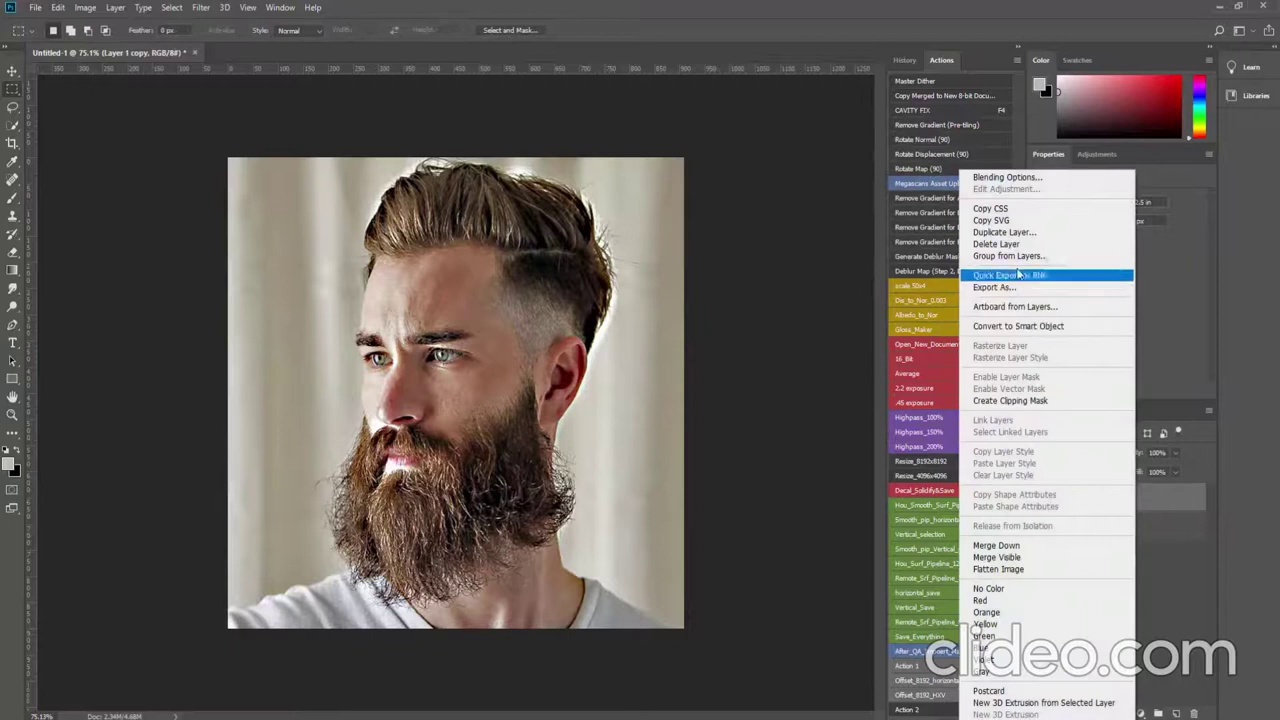
click(1015, 233)
click(750, 205)
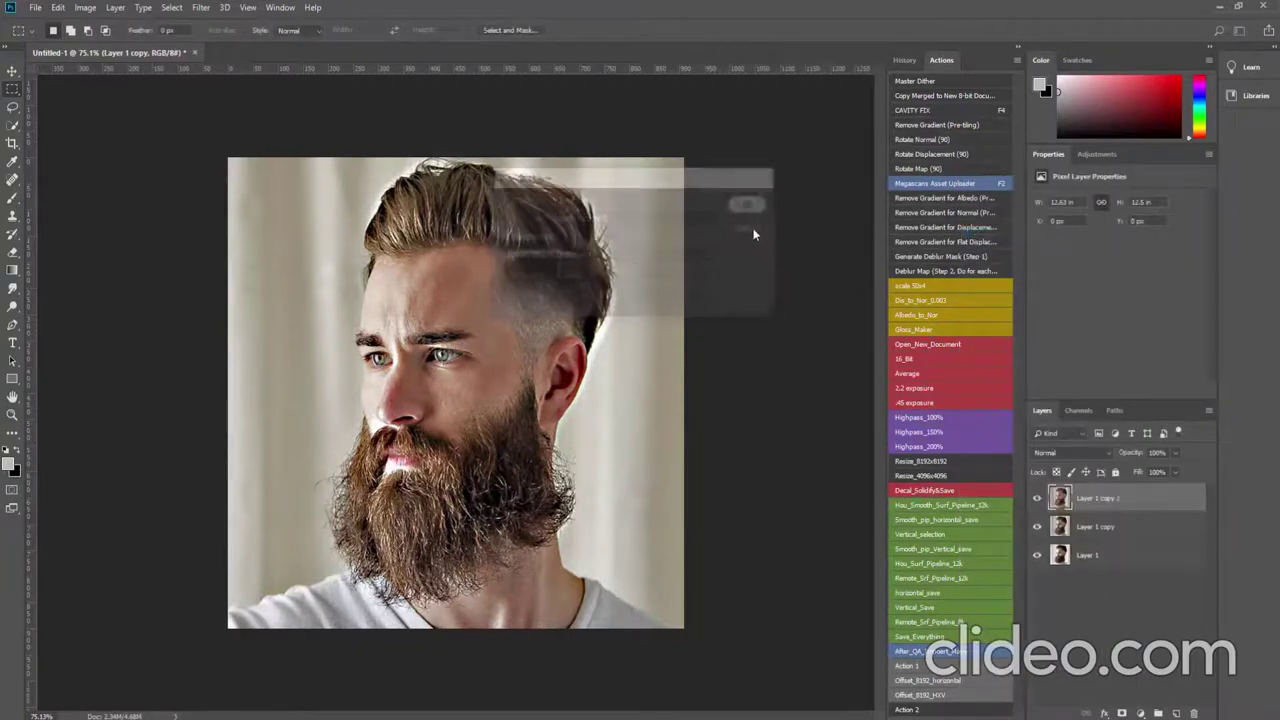
click(201, 8)
mouse_move(211, 284)
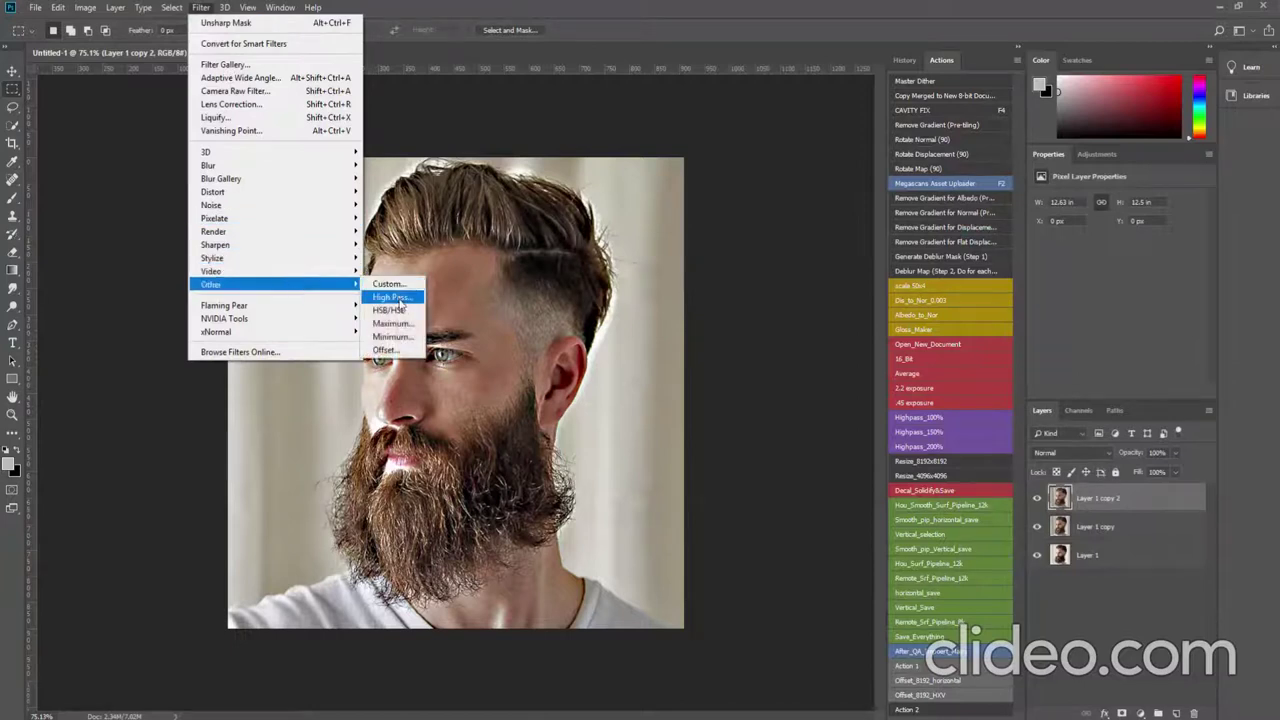
click(392, 297)
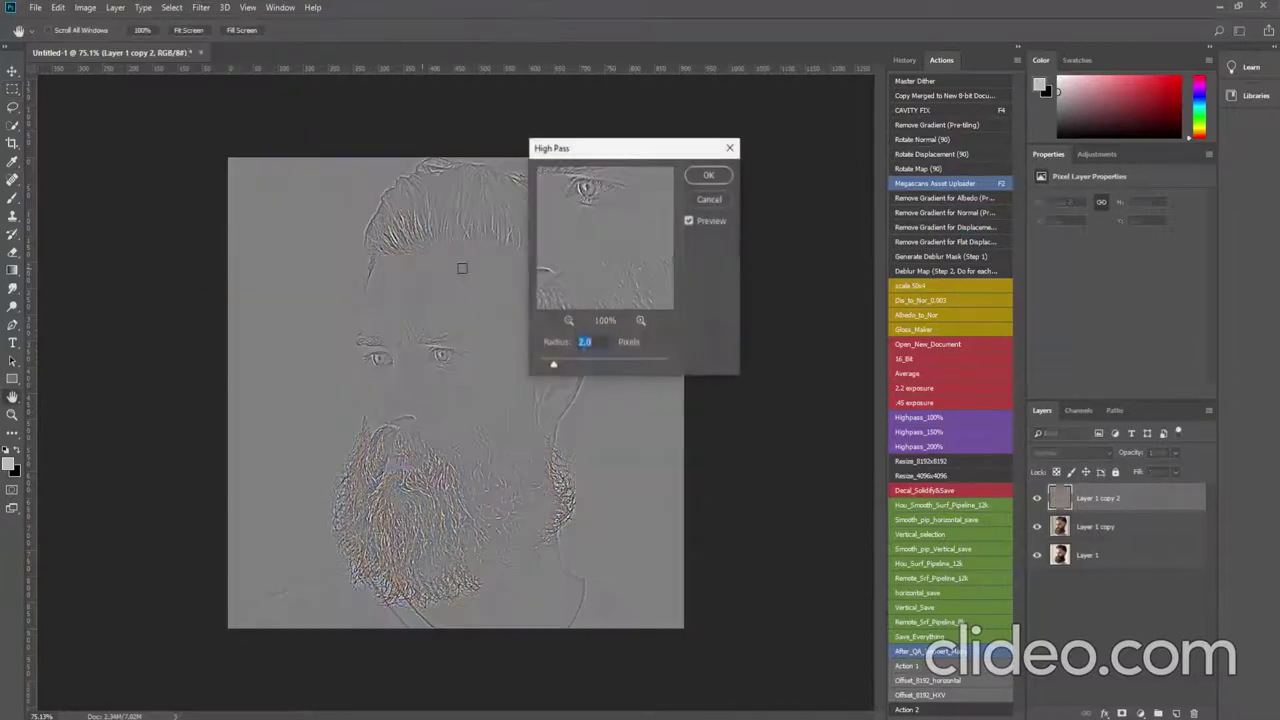
click(709, 176)
Step: Blend the high-pass copy as Overlay and merge it with Layer 1 copy
click(1060, 452)
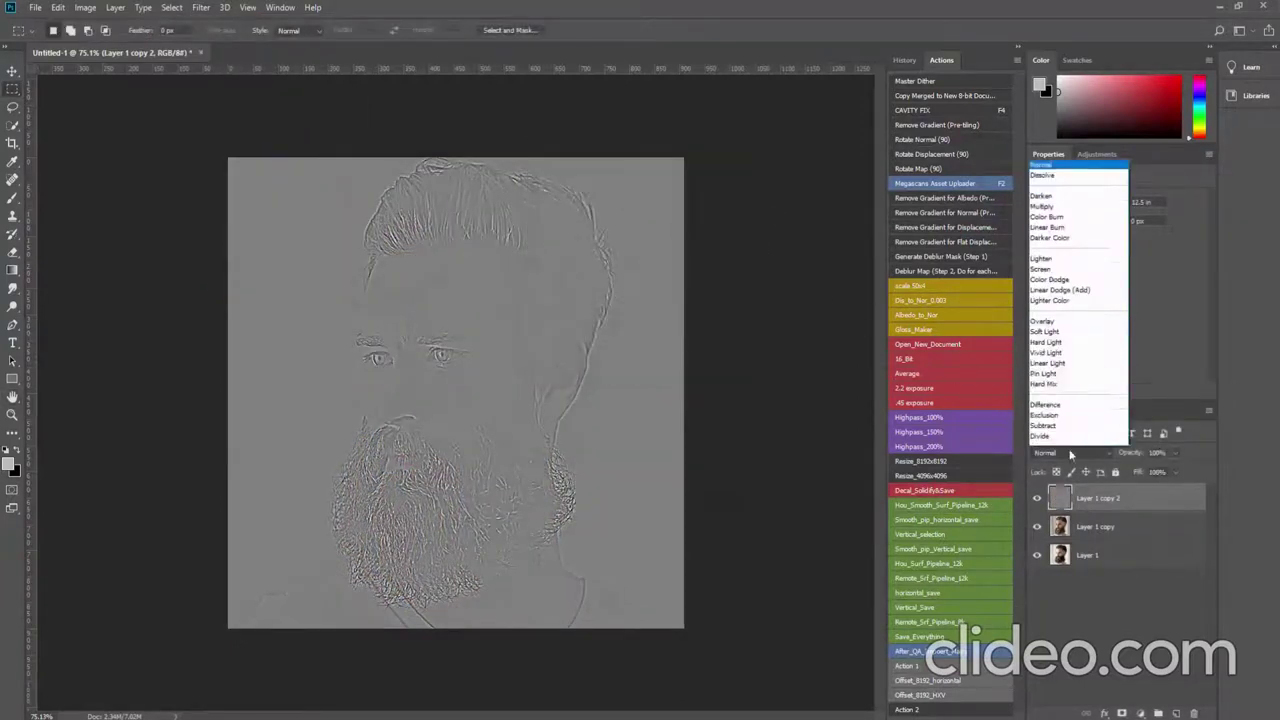
click(1067, 276)
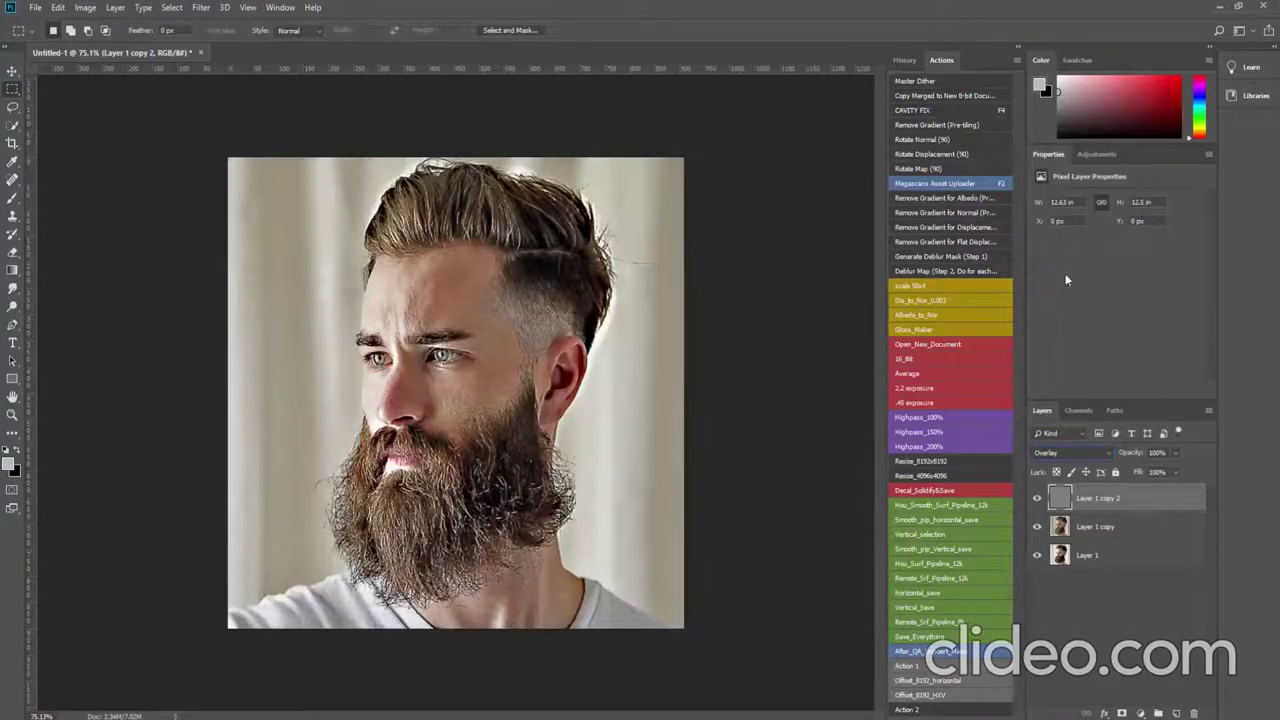
shift+click(1141, 526)
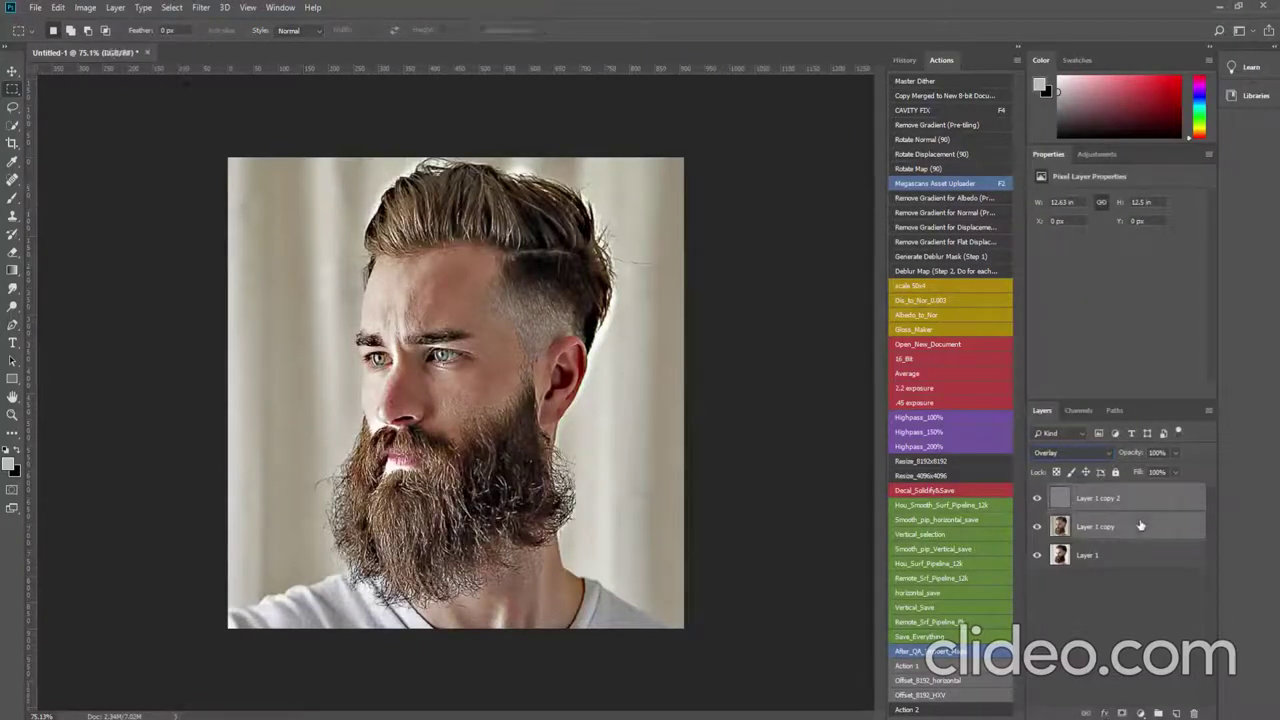
key(ctrl+e)
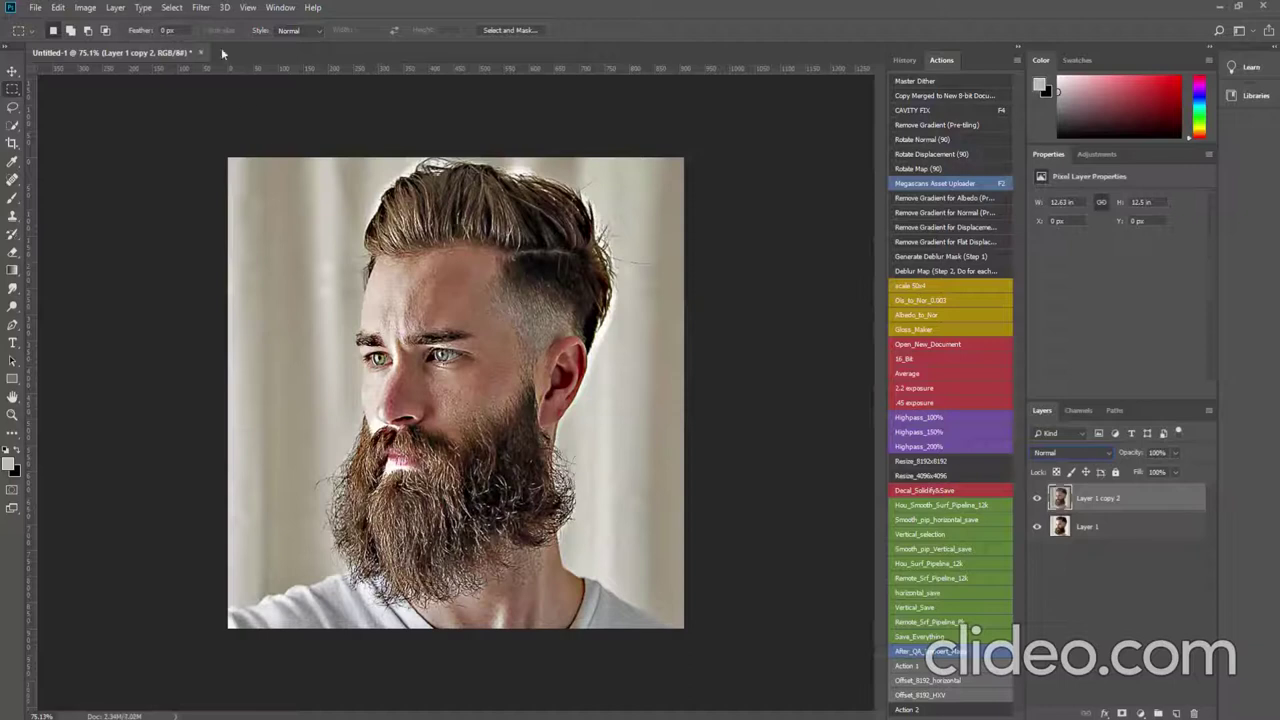
Step: Apply Anisotropic Diffuse, rotate the canvas 90° clockwise, and reapply Diffuse
click(202, 8)
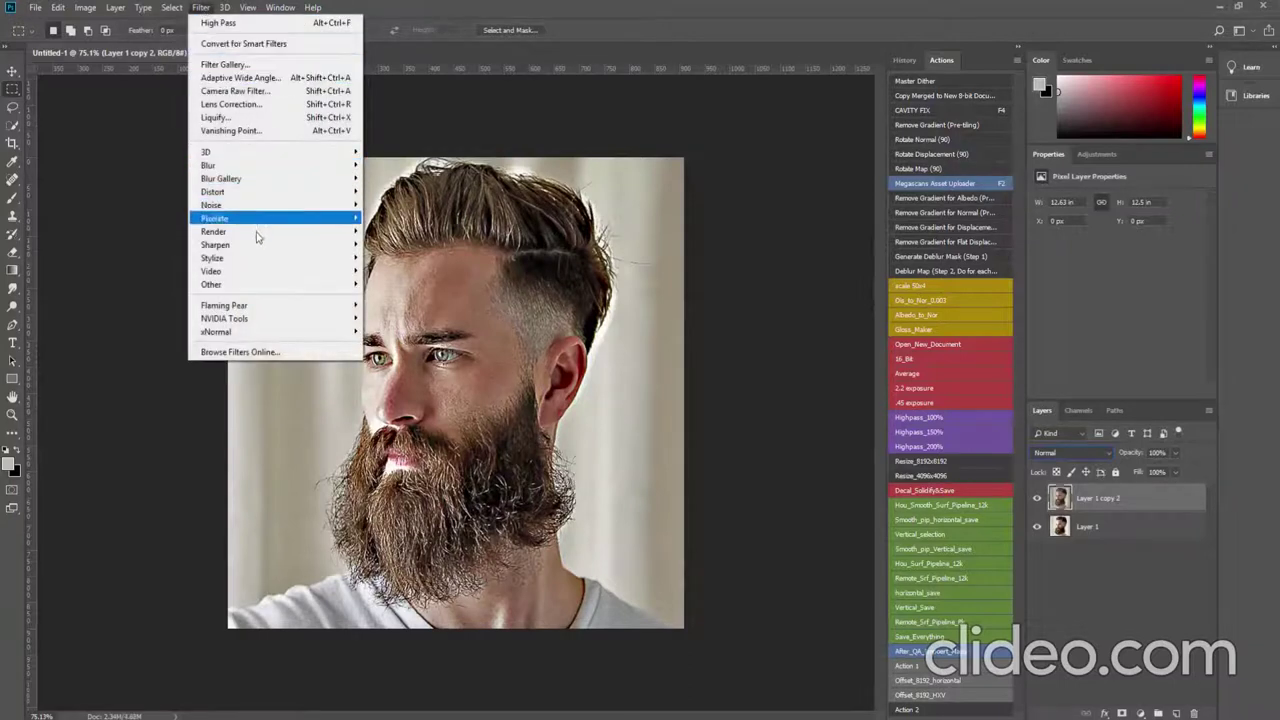
mouse_move(270, 258)
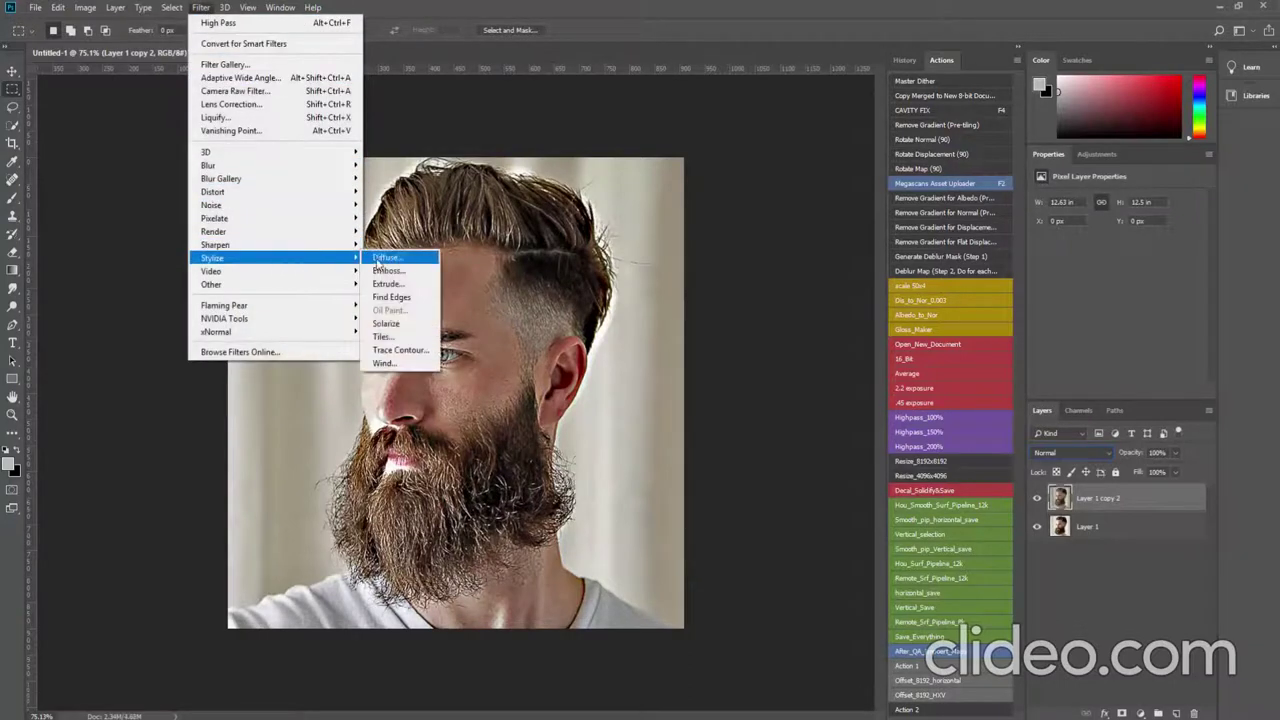
click(386, 258)
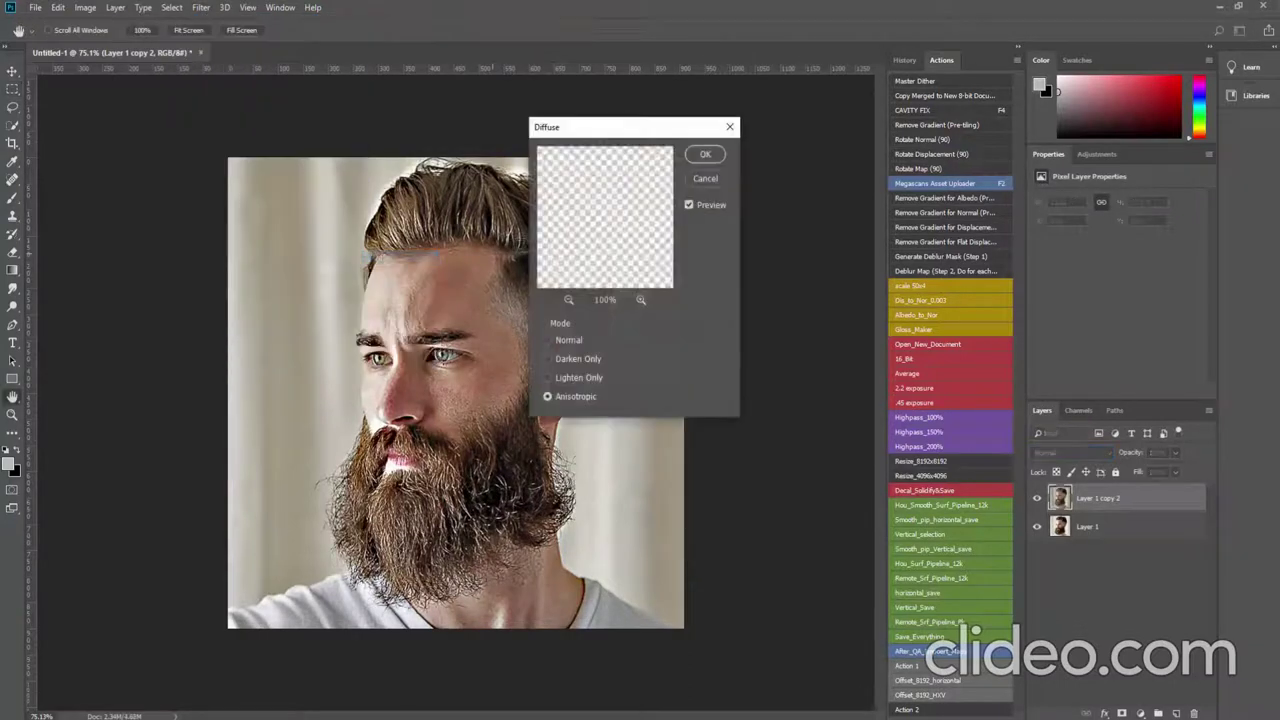
click(706, 154)
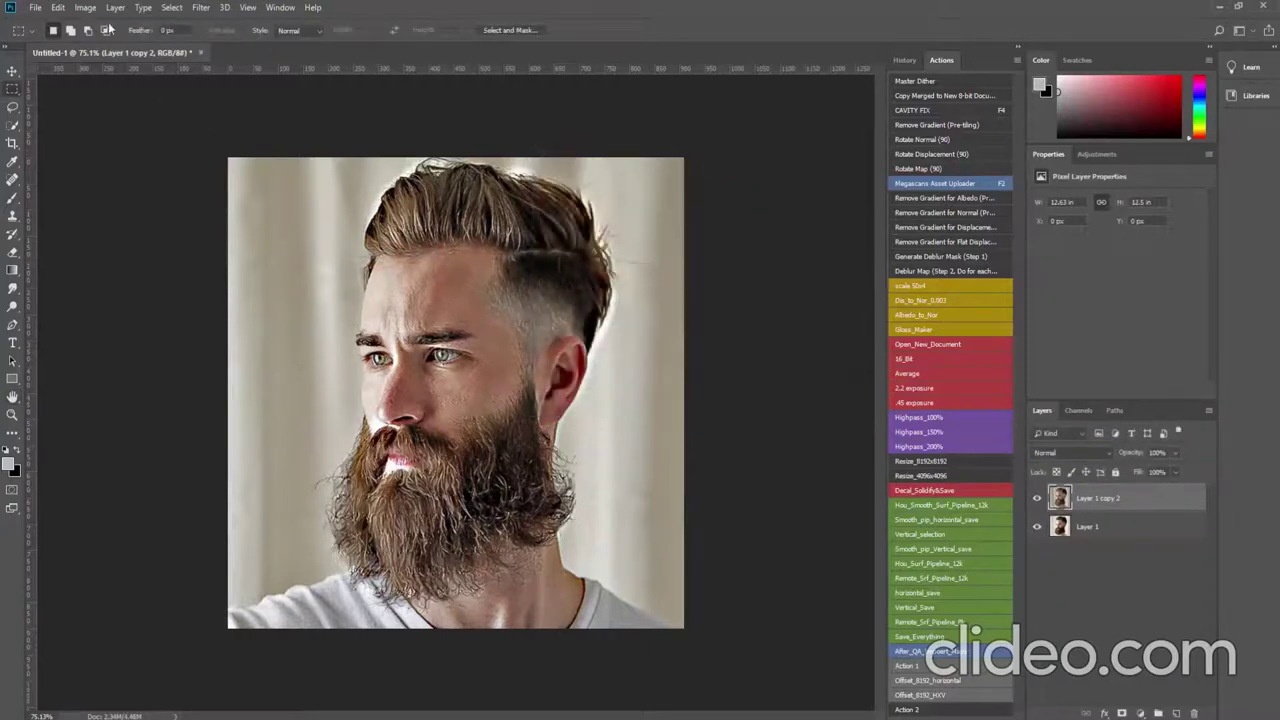
click(85, 7)
mouse_move(108, 139)
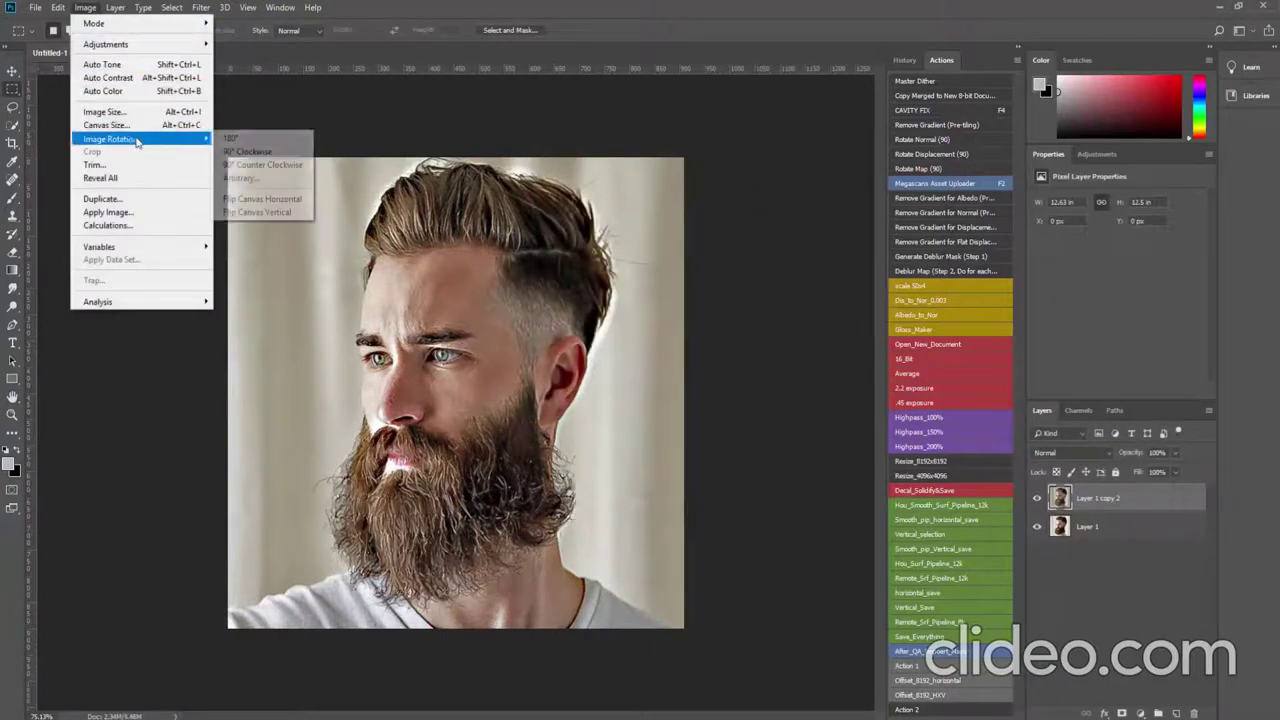
click(245, 151)
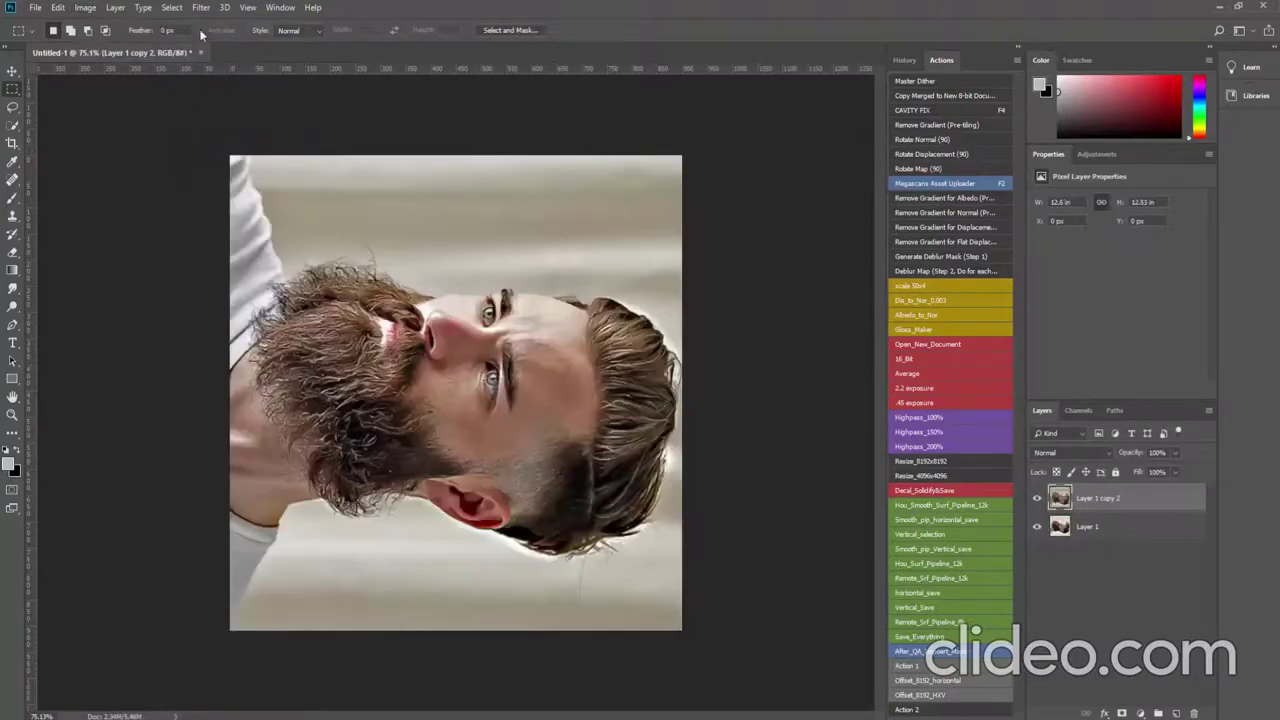
click(201, 7)
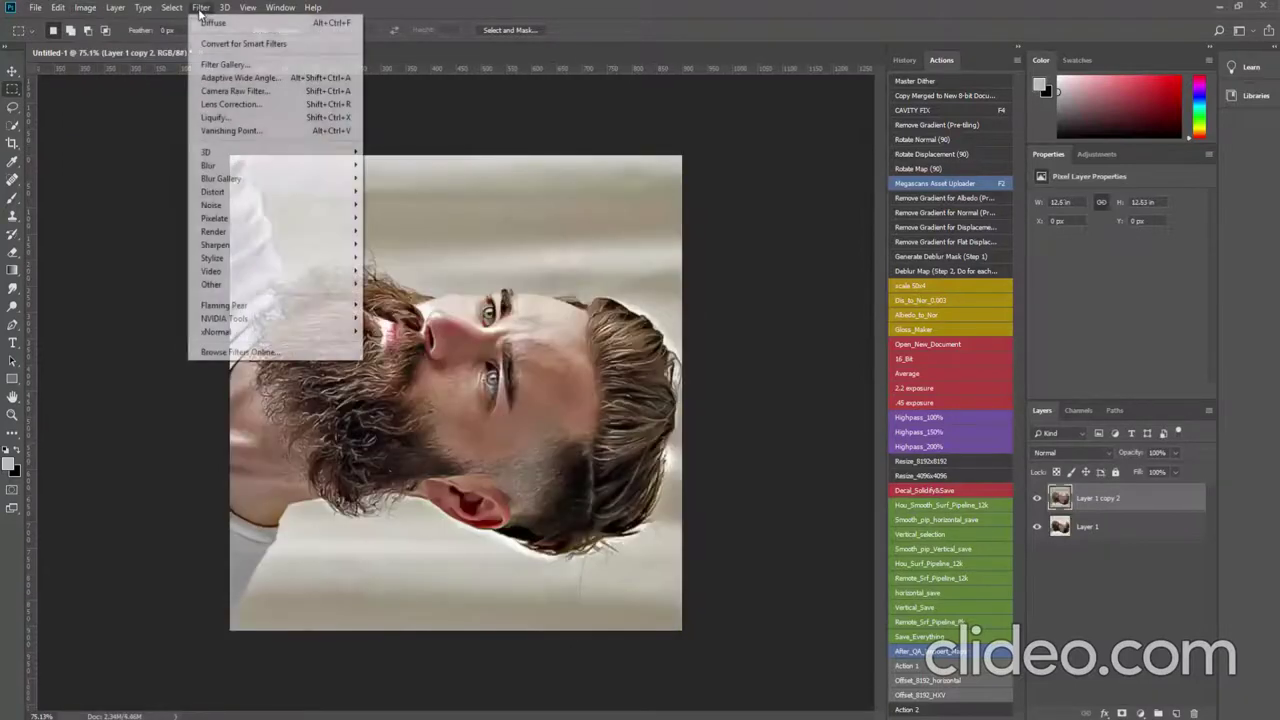
click(255, 23)
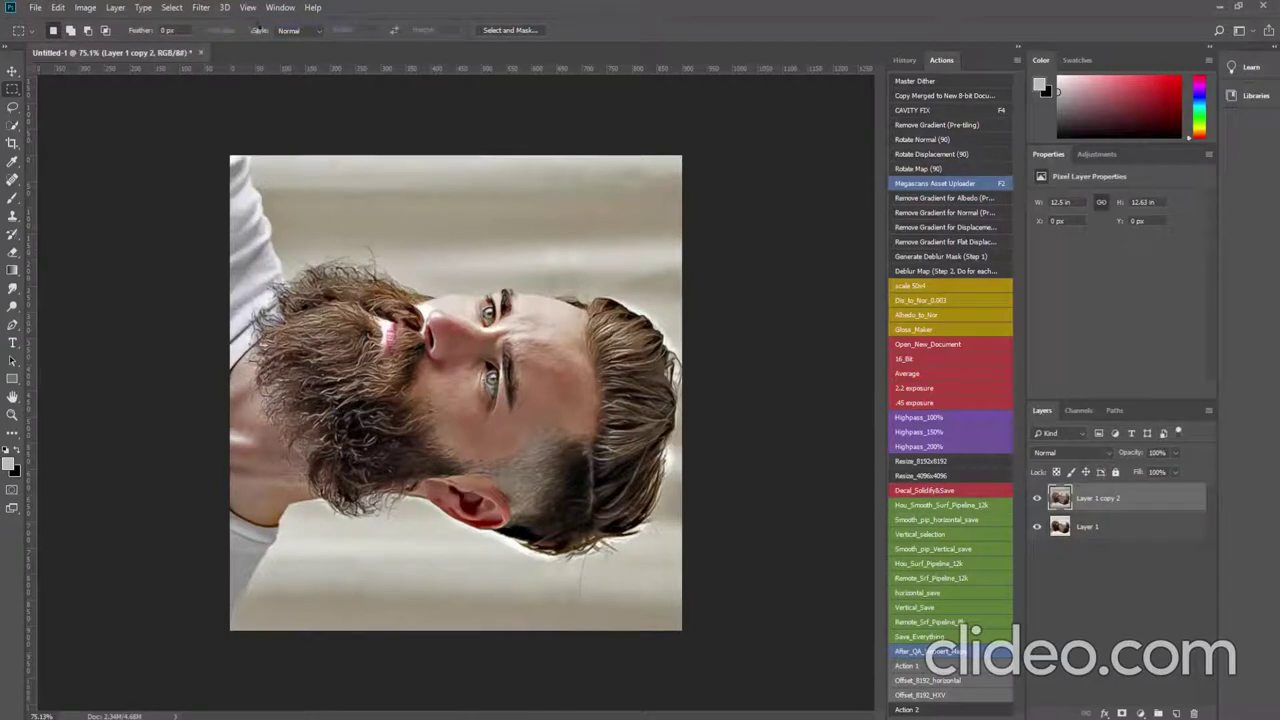
Step: Rotate the canvas 90° twice more, reapplying Diffuse after each rotation
click(85, 7)
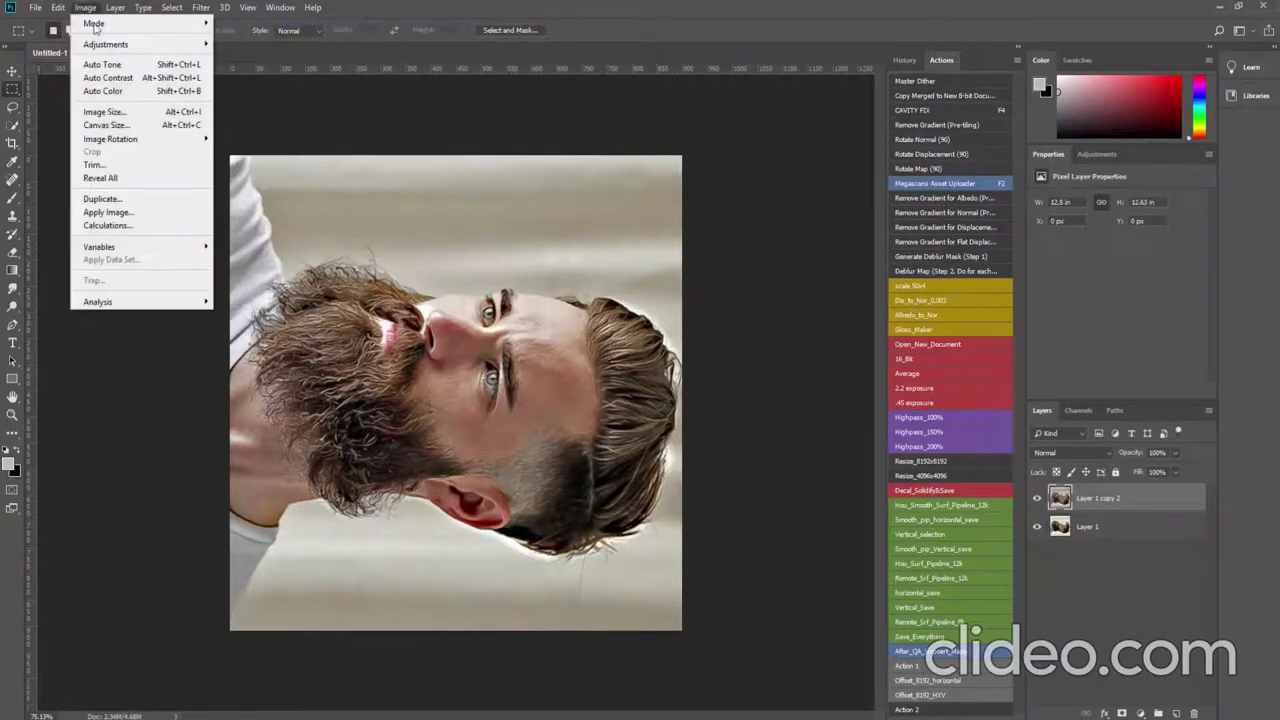
mouse_move(111, 139)
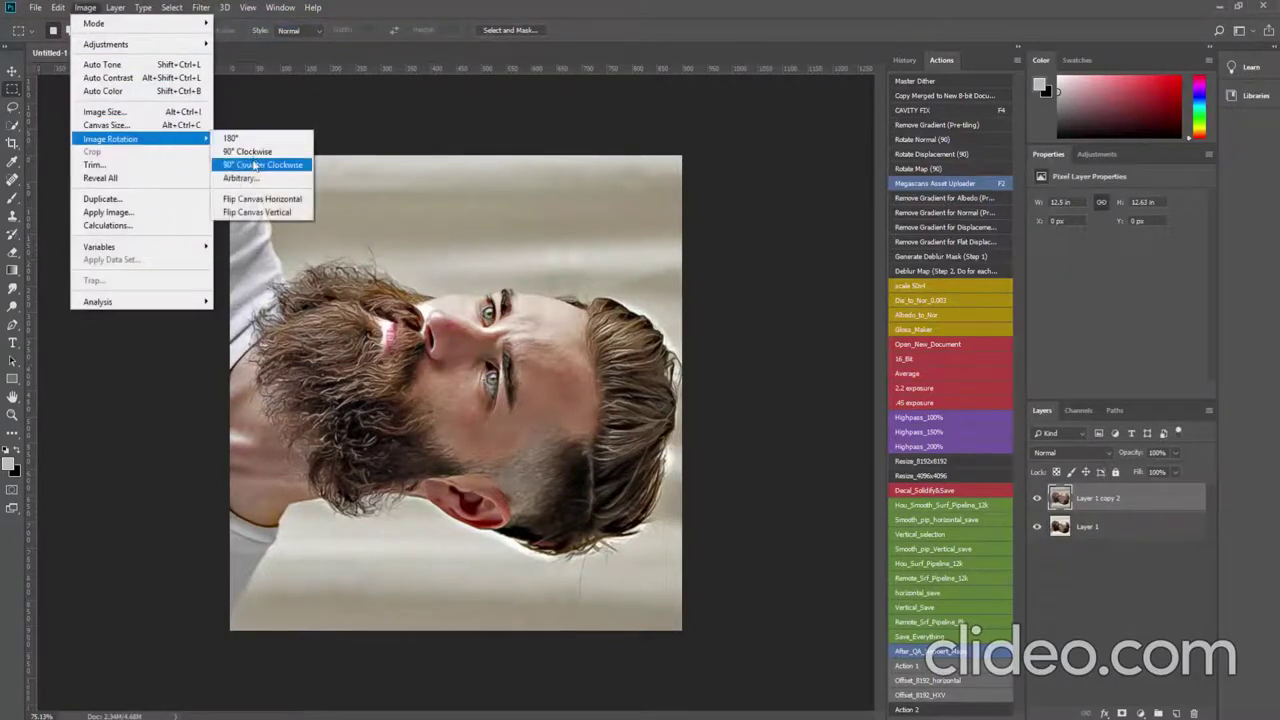
click(245, 151)
click(201, 7)
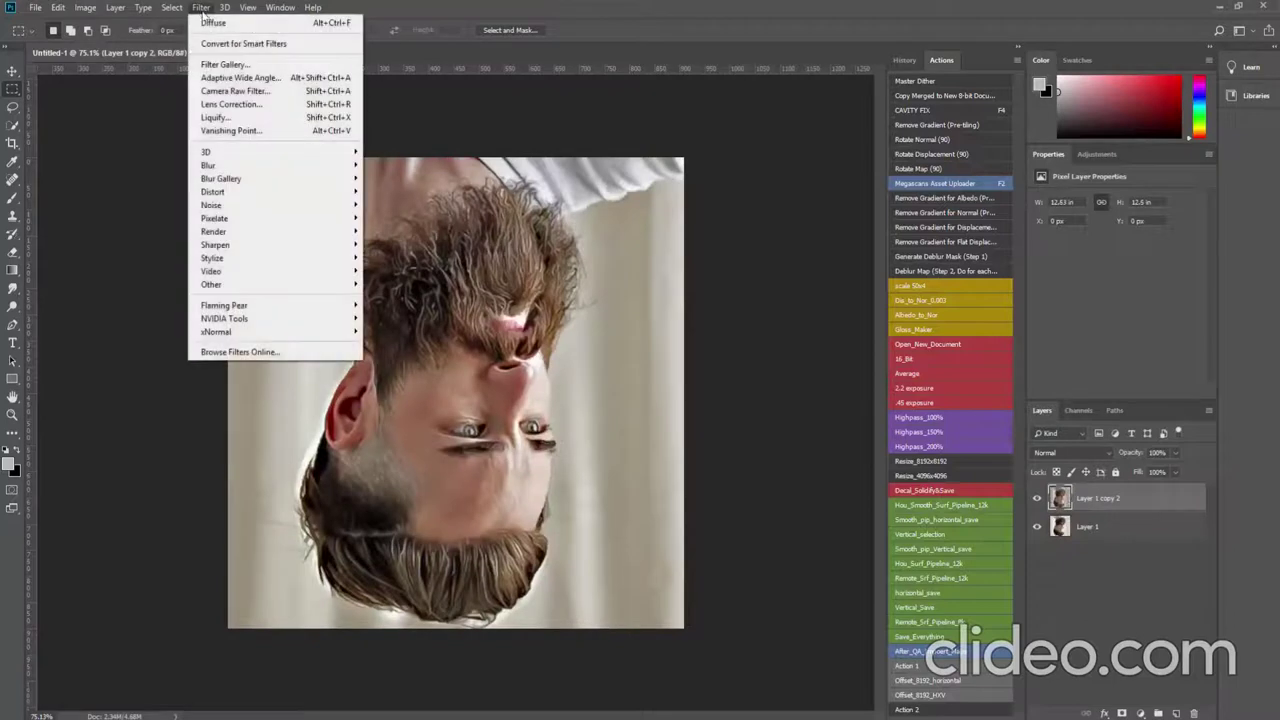
click(228, 23)
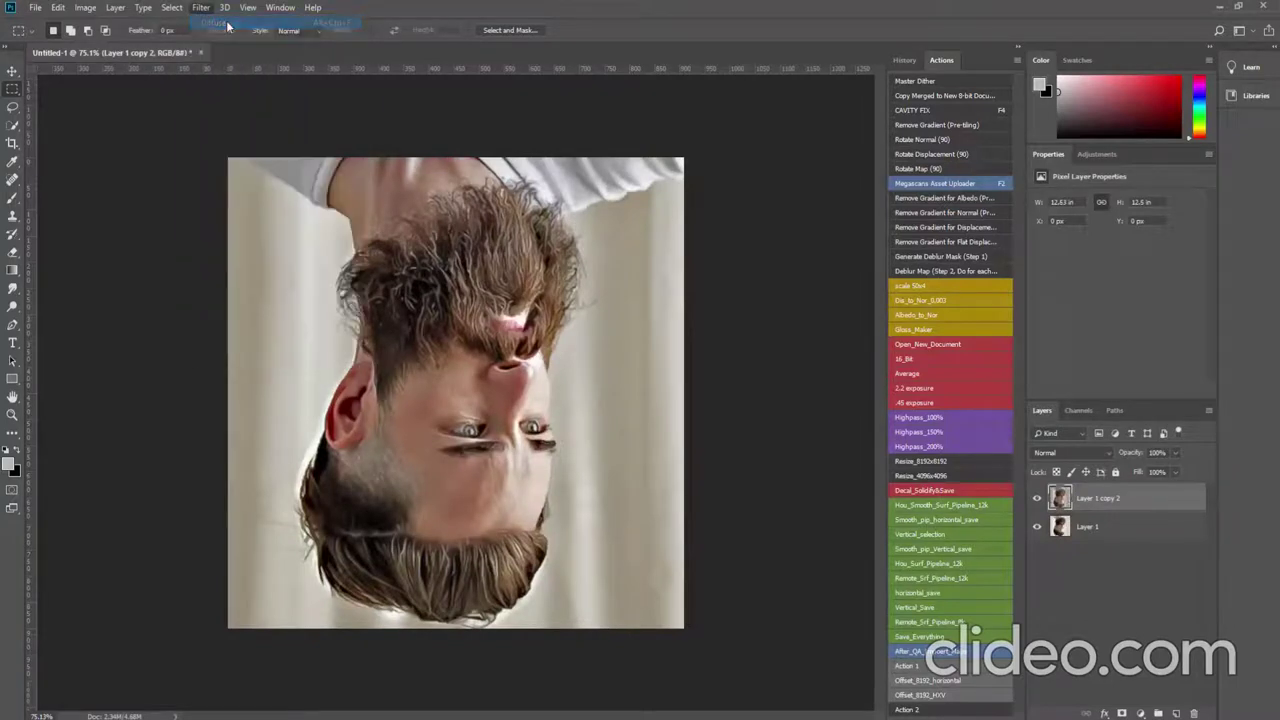
click(85, 7)
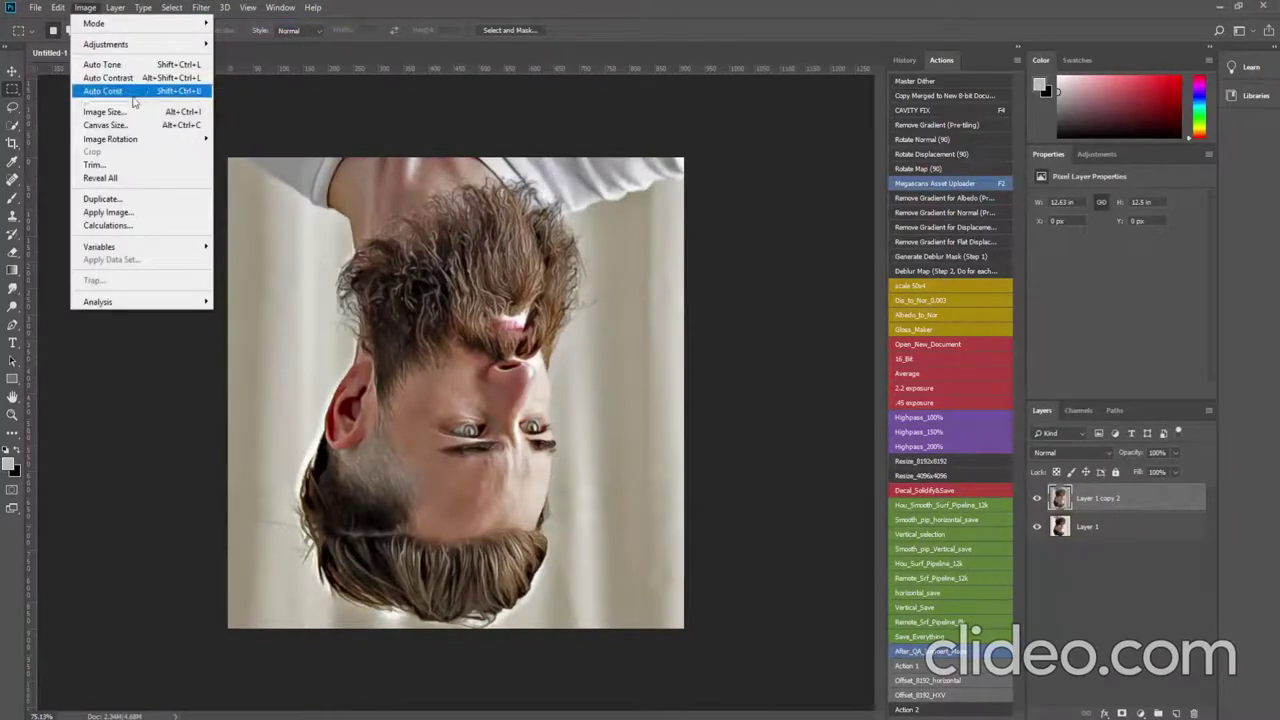
mouse_move(110, 139)
click(251, 153)
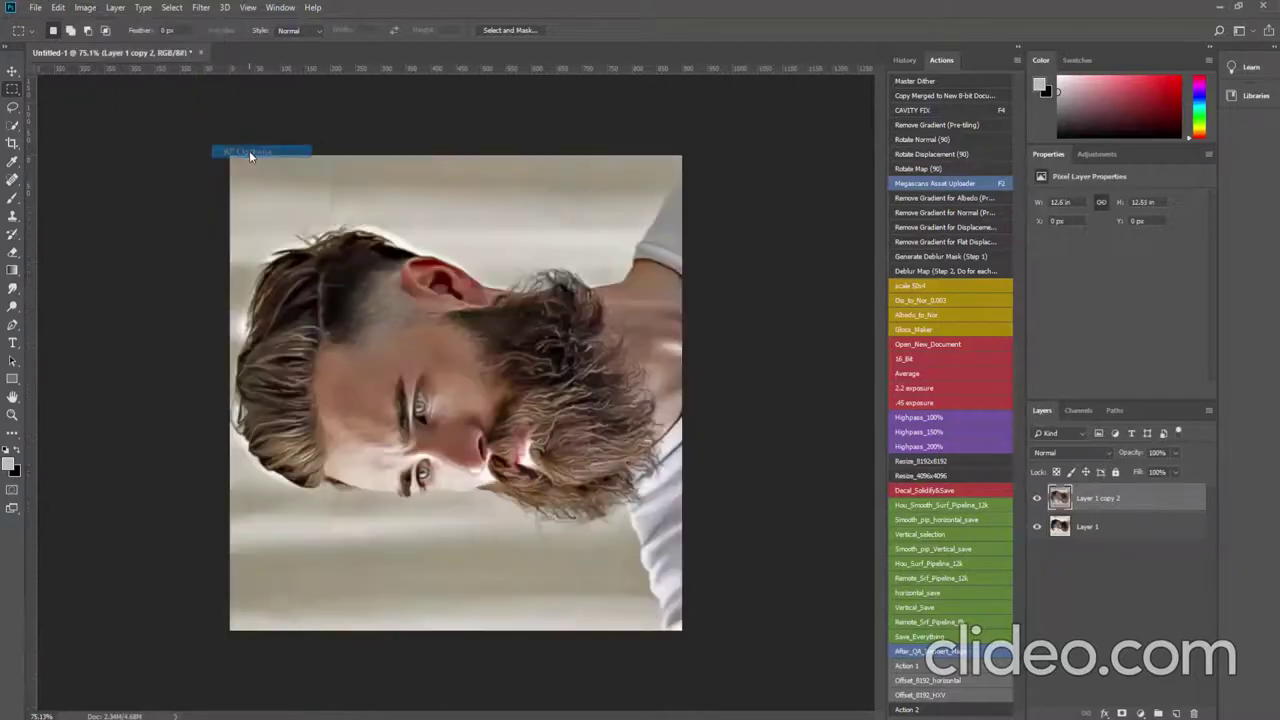
click(201, 7)
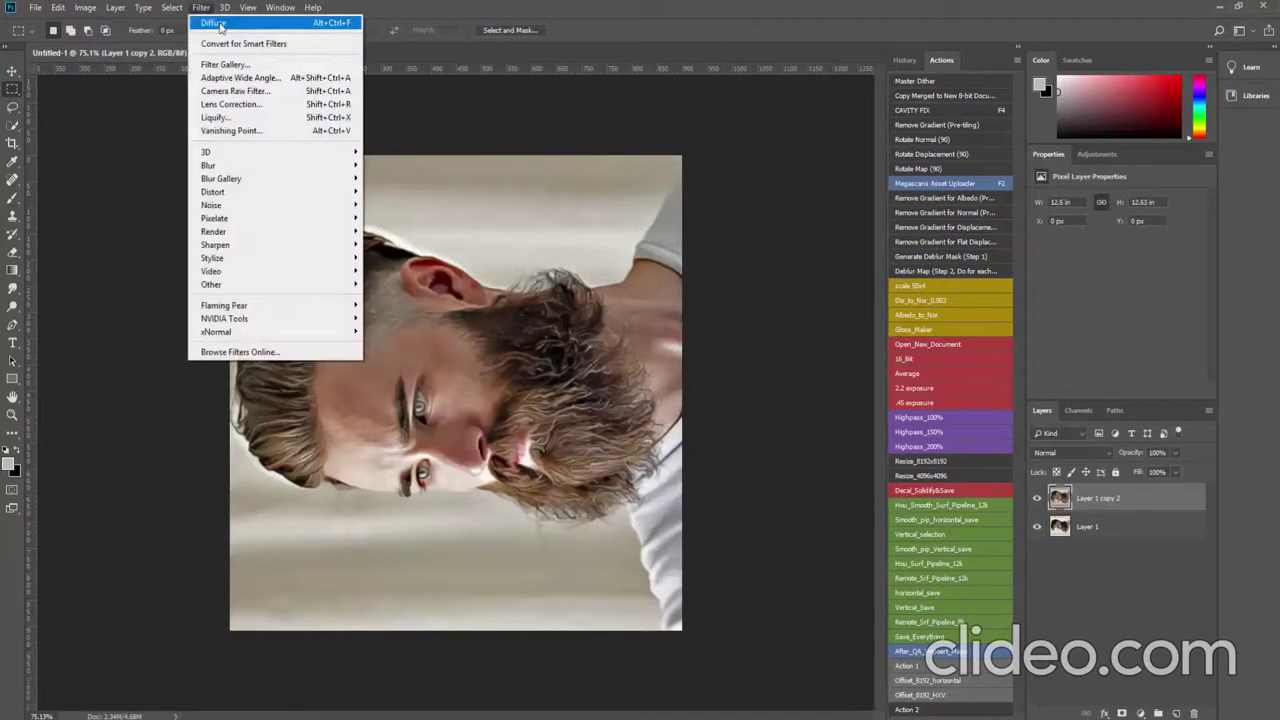
click(220, 22)
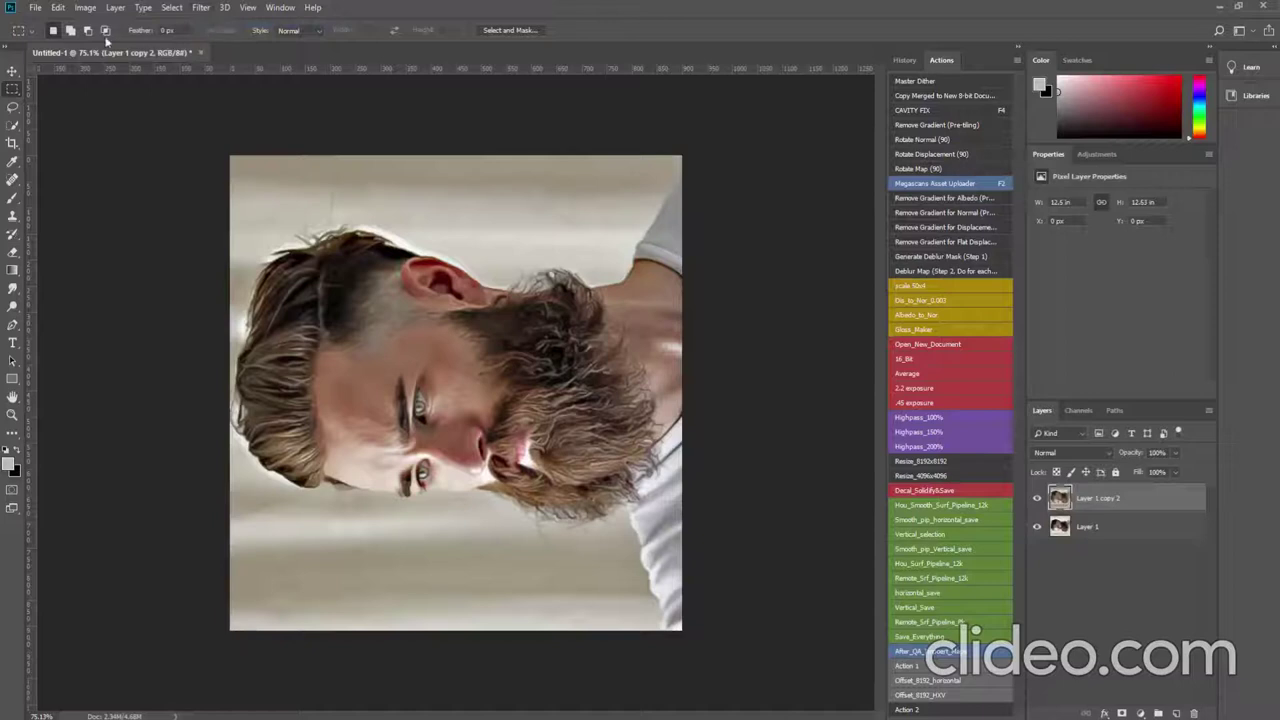
Step: Rotate the canvas back upright and toggle the diffused layer to compare with Layer 1
click(85, 8)
mouse_move(110, 139)
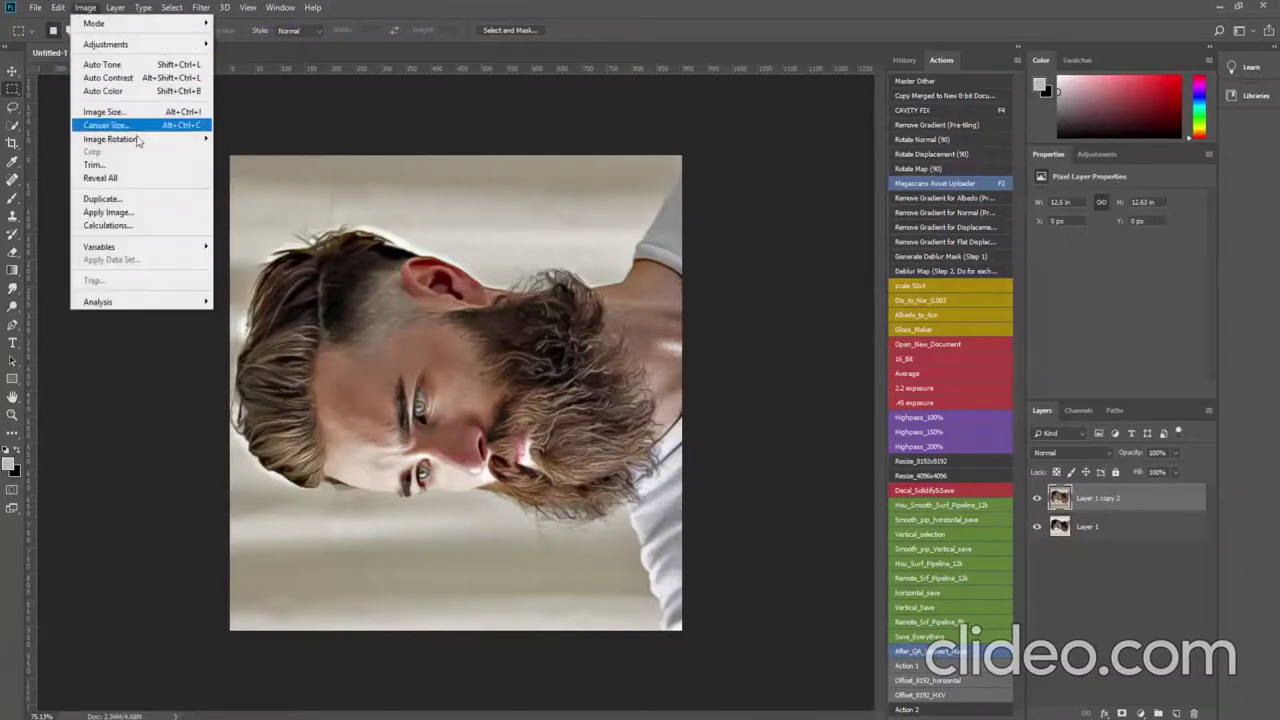
click(247, 151)
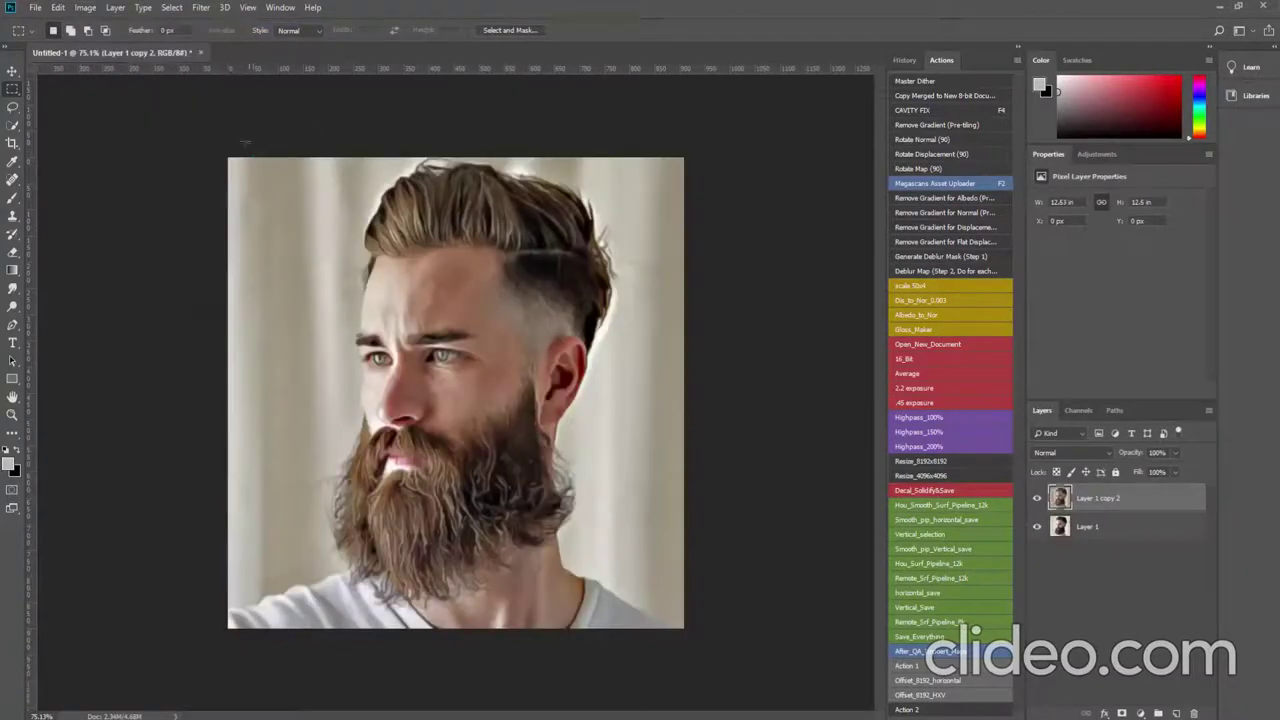
click(200, 8)
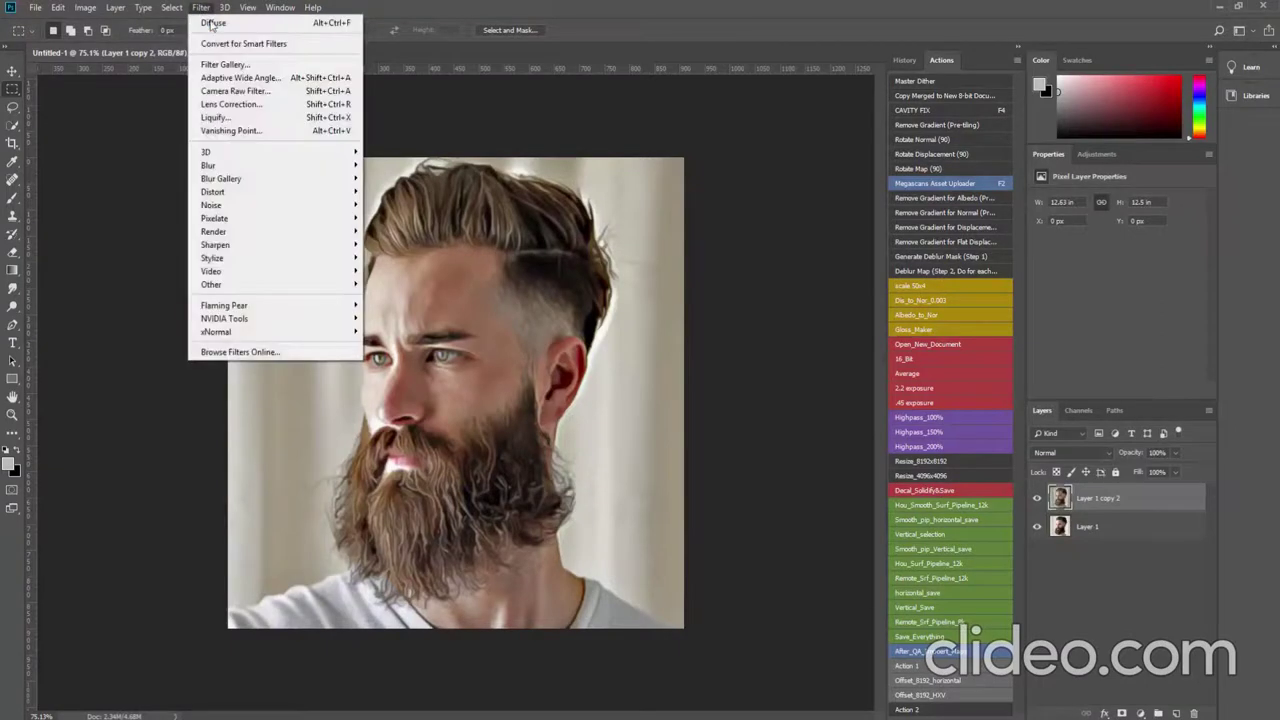
click(201, 9)
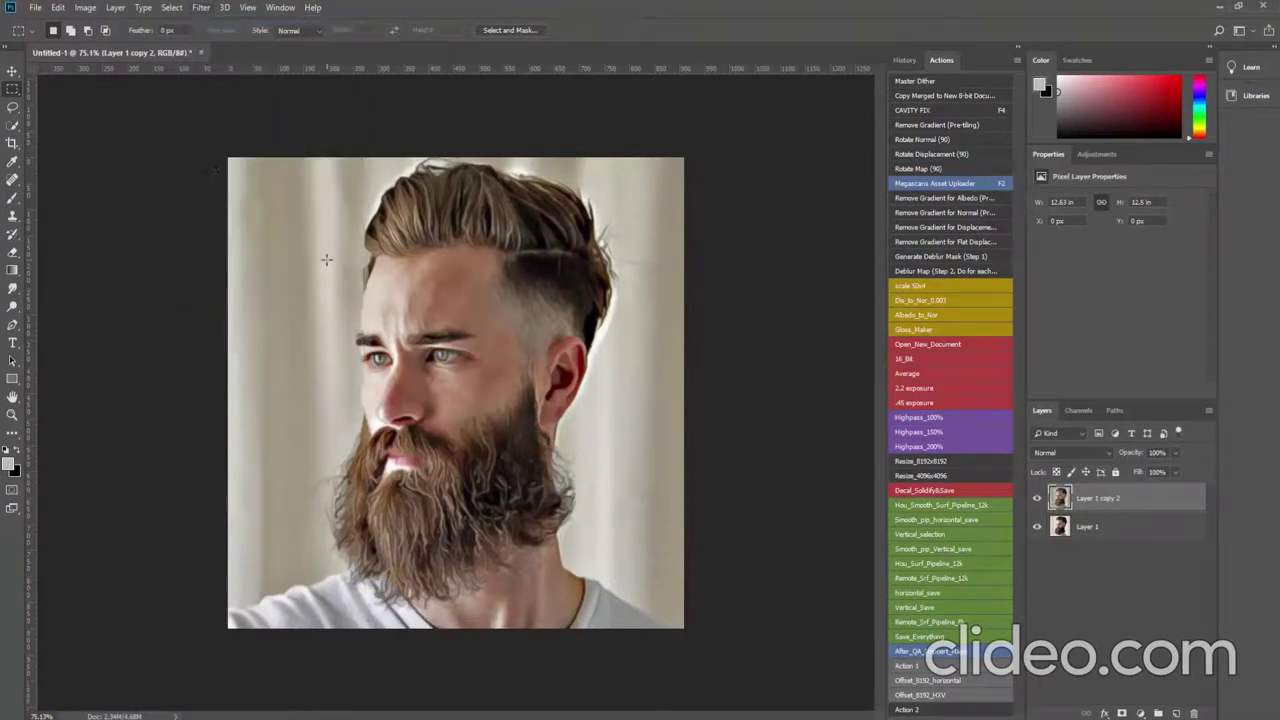
click(1037, 498)
Step: Apply Camera Raw with Exposure -0.65, Shadows +47, Blacks -25, Texture -54, Clarity +62, Vibrance +13
click(201, 8)
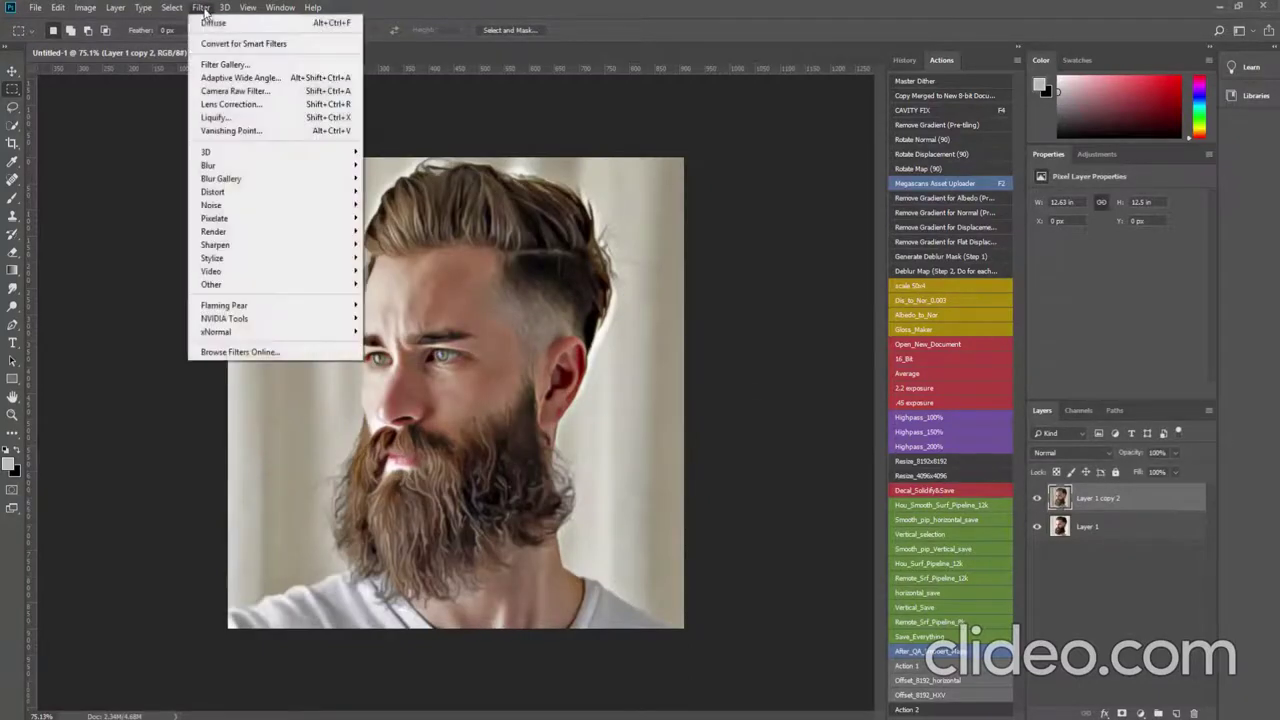
click(235, 91)
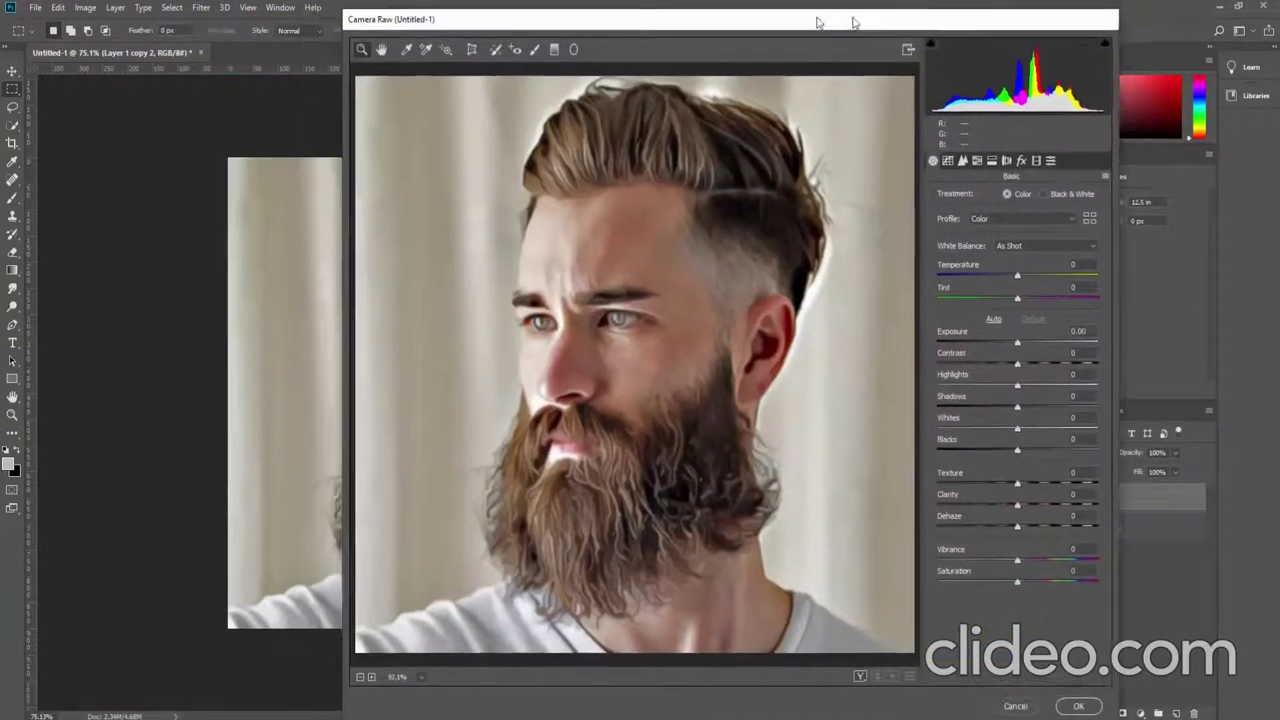
drag(768, 10, 801, 17)
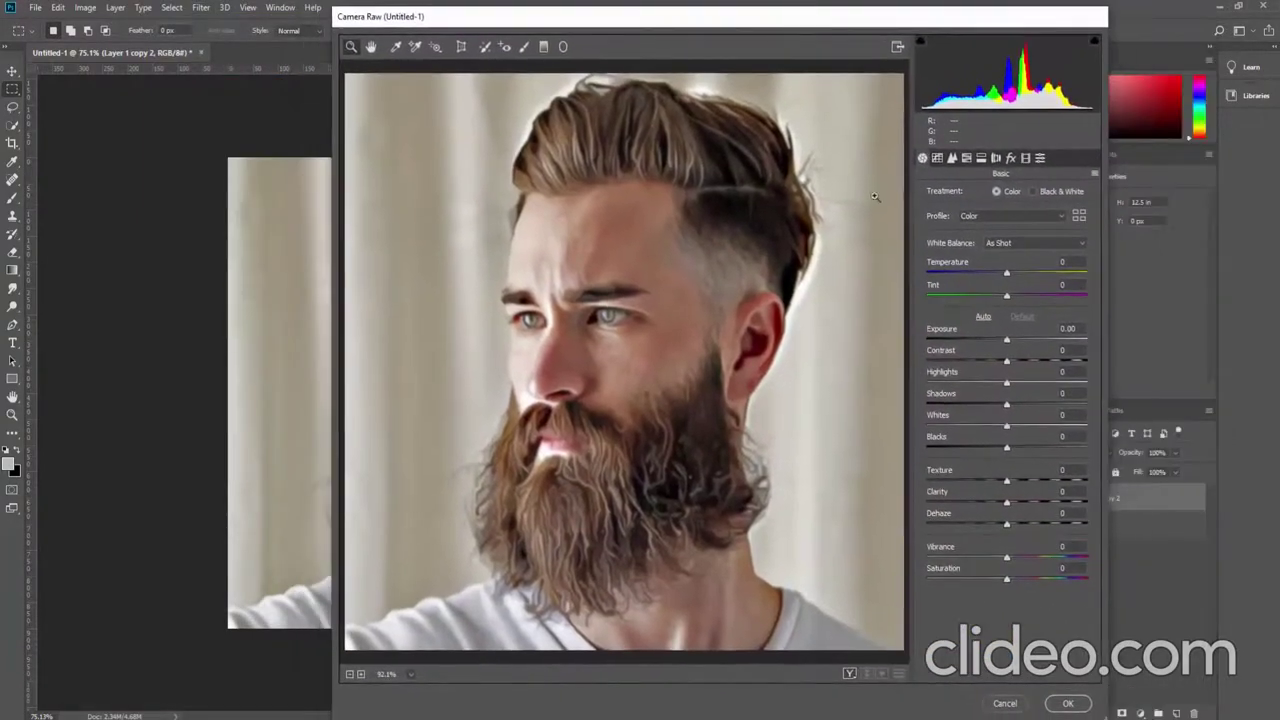
mouse_move(1008, 342)
mouse_down()
mouse_move(984, 352)
mouse_move(995, 343)
mouse_move(1004, 379)
mouse_move(1032, 405)
mouse_move(983, 432)
mouse_move(1044, 406)
mouse_up()
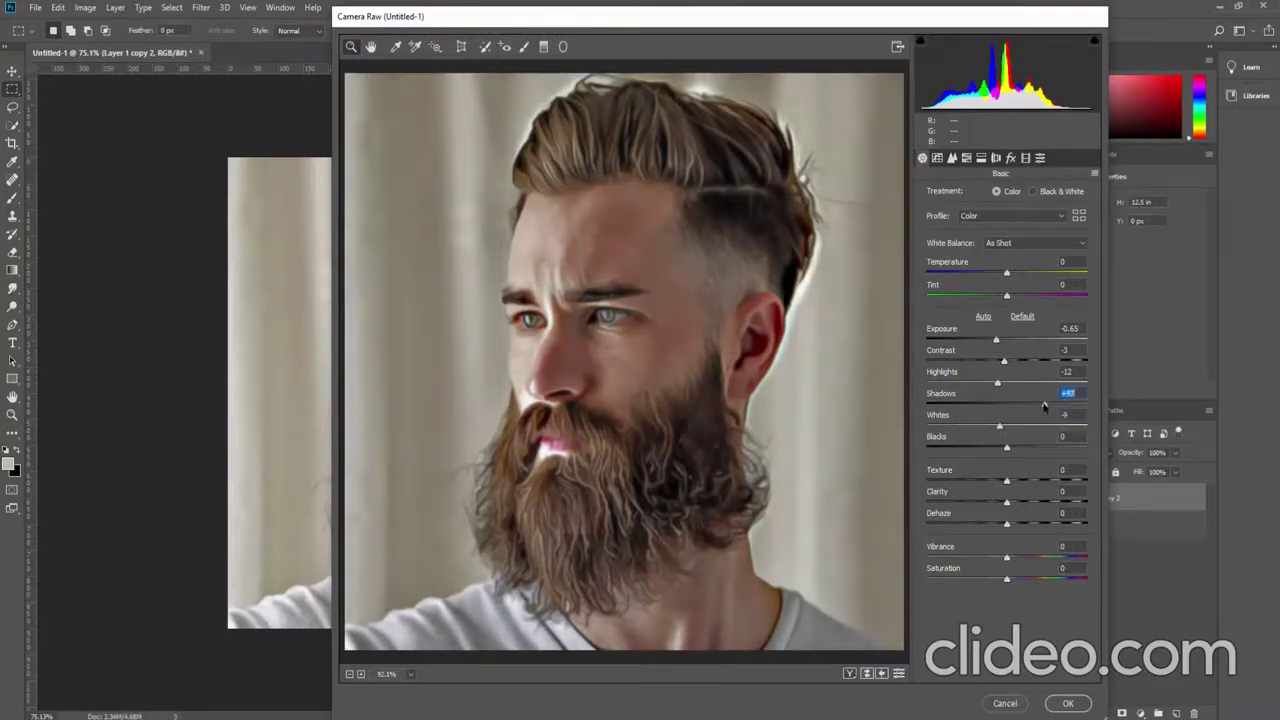
drag(1006, 449, 986, 449)
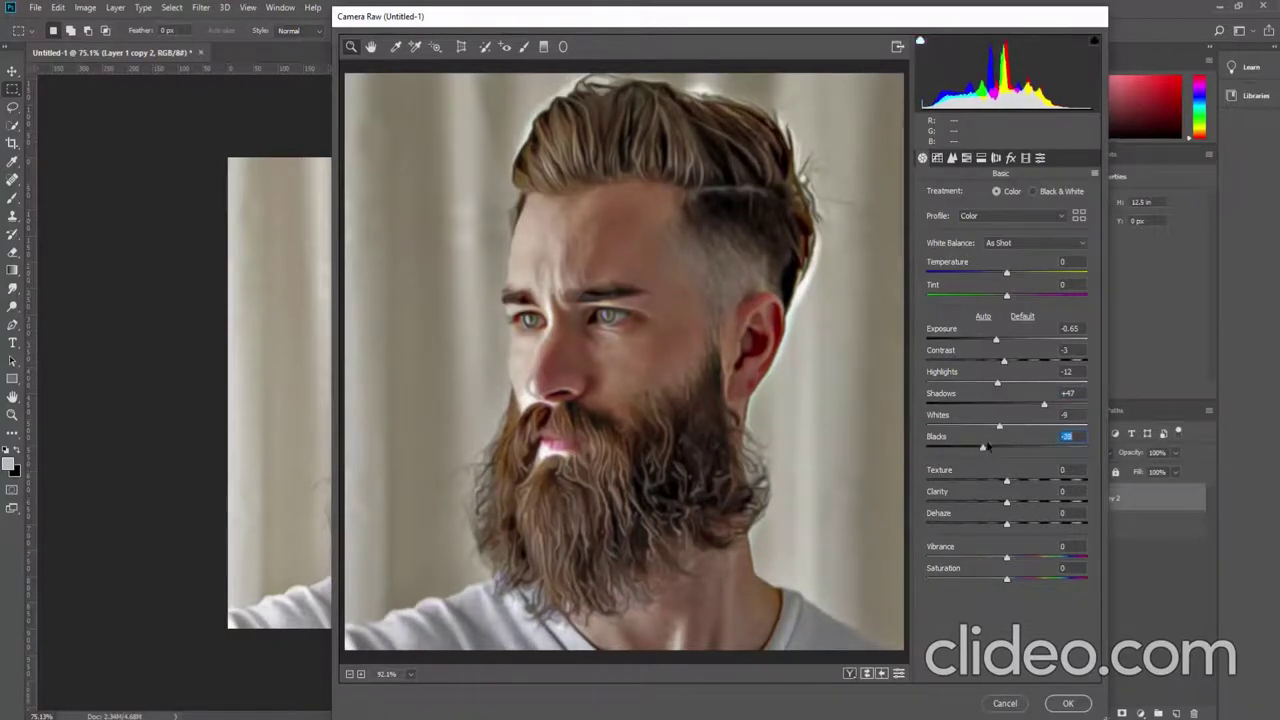
mouse_move(1006, 481)
mouse_down()
mouse_move(935, 481)
mouse_move(978, 482)
mouse_move(1016, 504)
mouse_move(980, 493)
mouse_up()
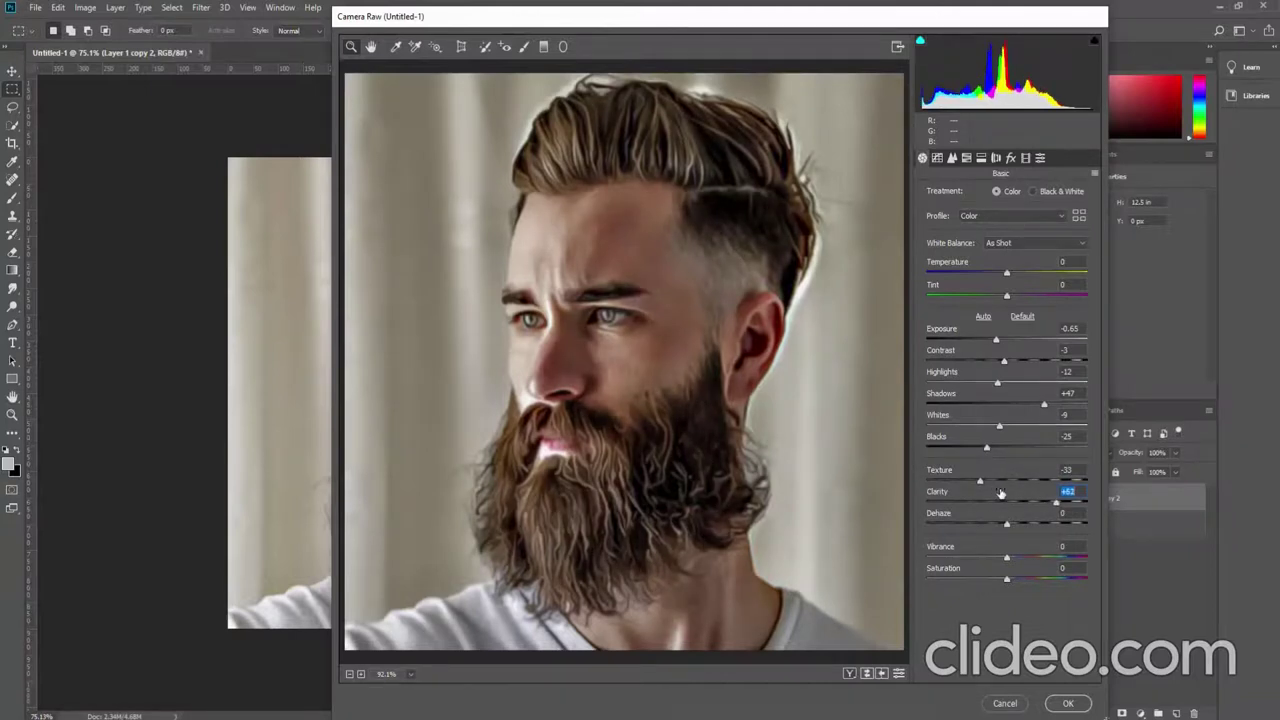
drag(981, 484, 962, 488)
mouse_move(1011, 562)
mouse_down()
mouse_move(1035, 561)
mouse_move(1011, 528)
mouse_move(1018, 563)
mouse_move(1004, 524)
mouse_up()
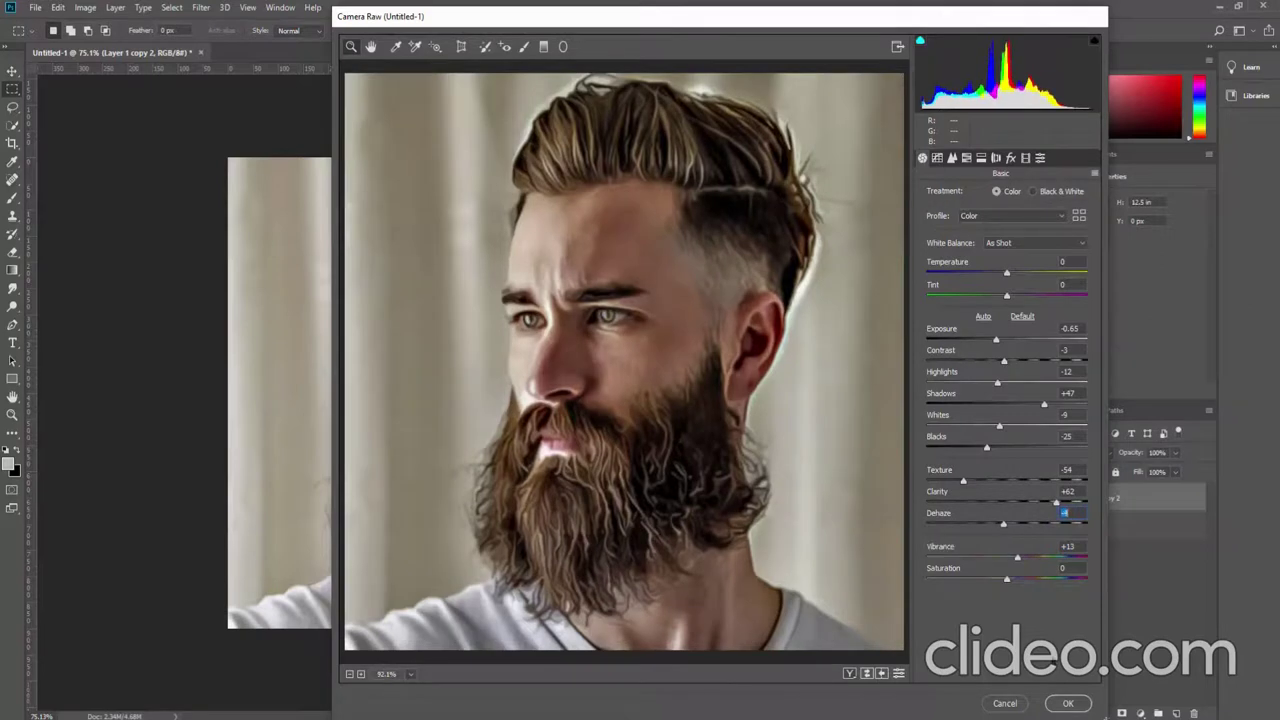
click(1067, 703)
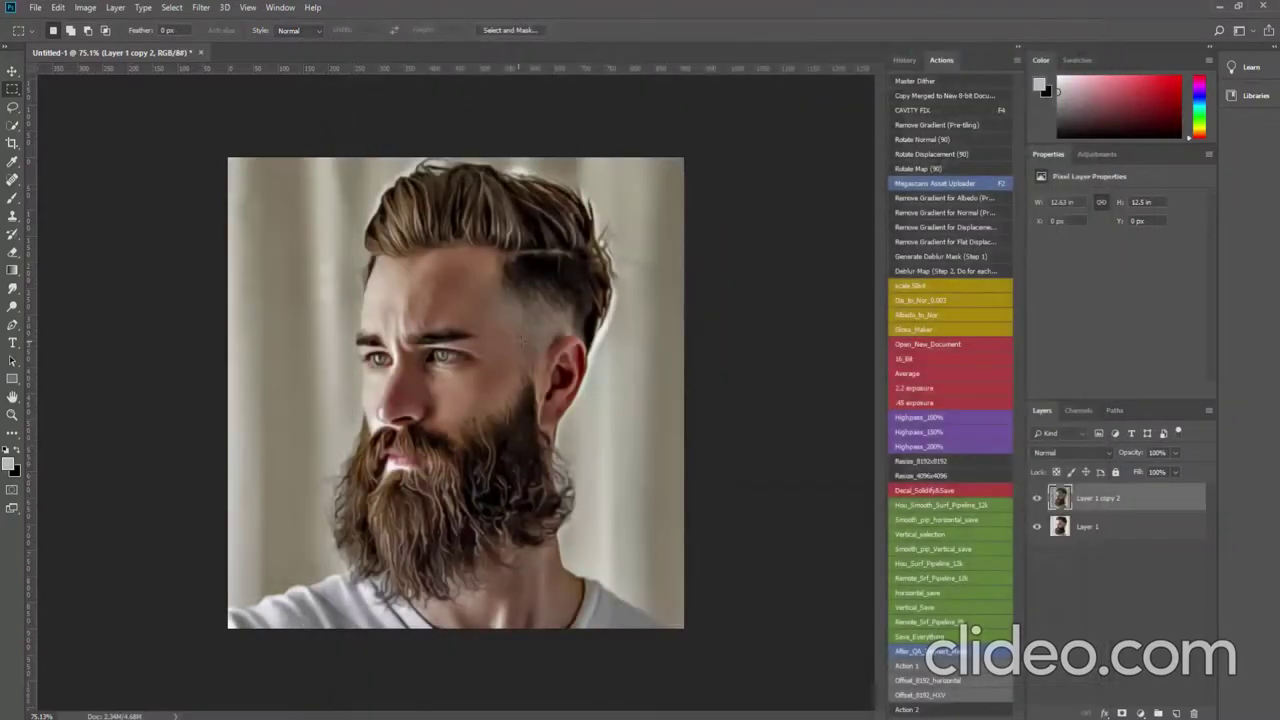
Step: Compare the toned layer, then duplicate Layer 1 copy 2 as Layer 1 copy 3
click(1037, 498)
click(1037, 498)
right_click(1141, 503)
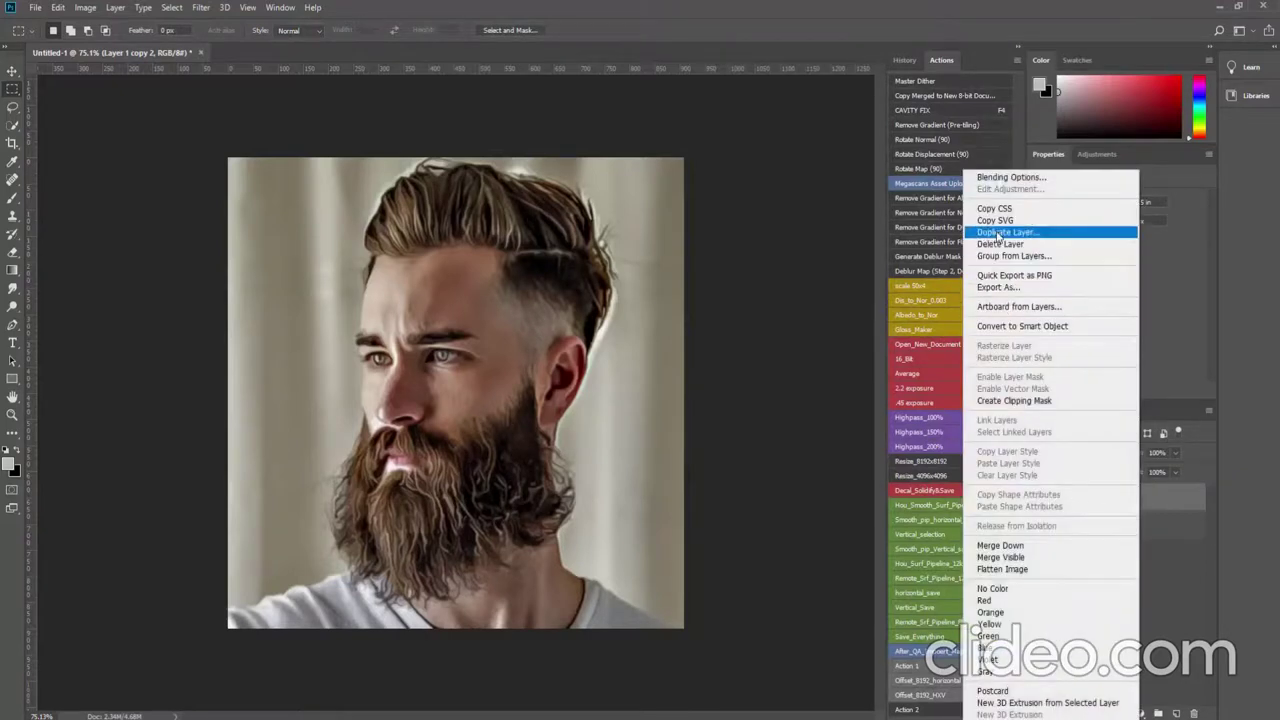
click(1005, 232)
click(749, 205)
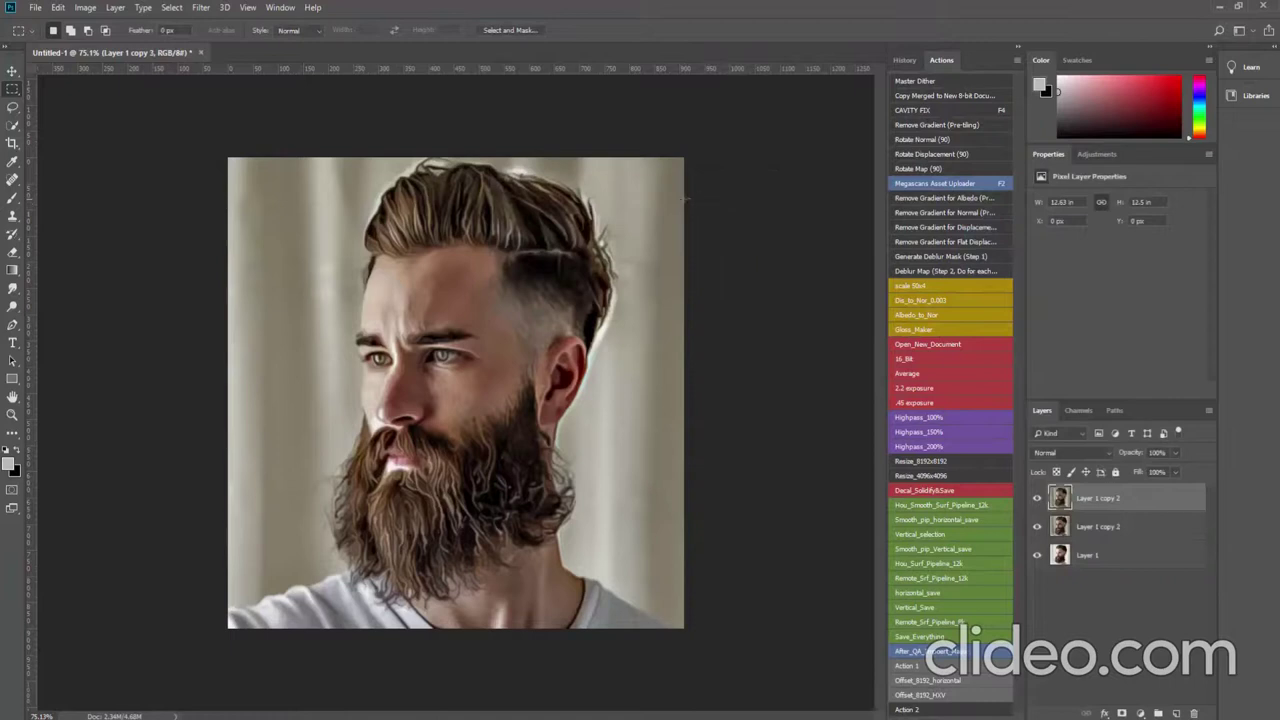
Step: Apply High Pass at 2.0 pixels to the copy and blend it as Hard Light
click(199, 8)
mouse_move(230, 284)
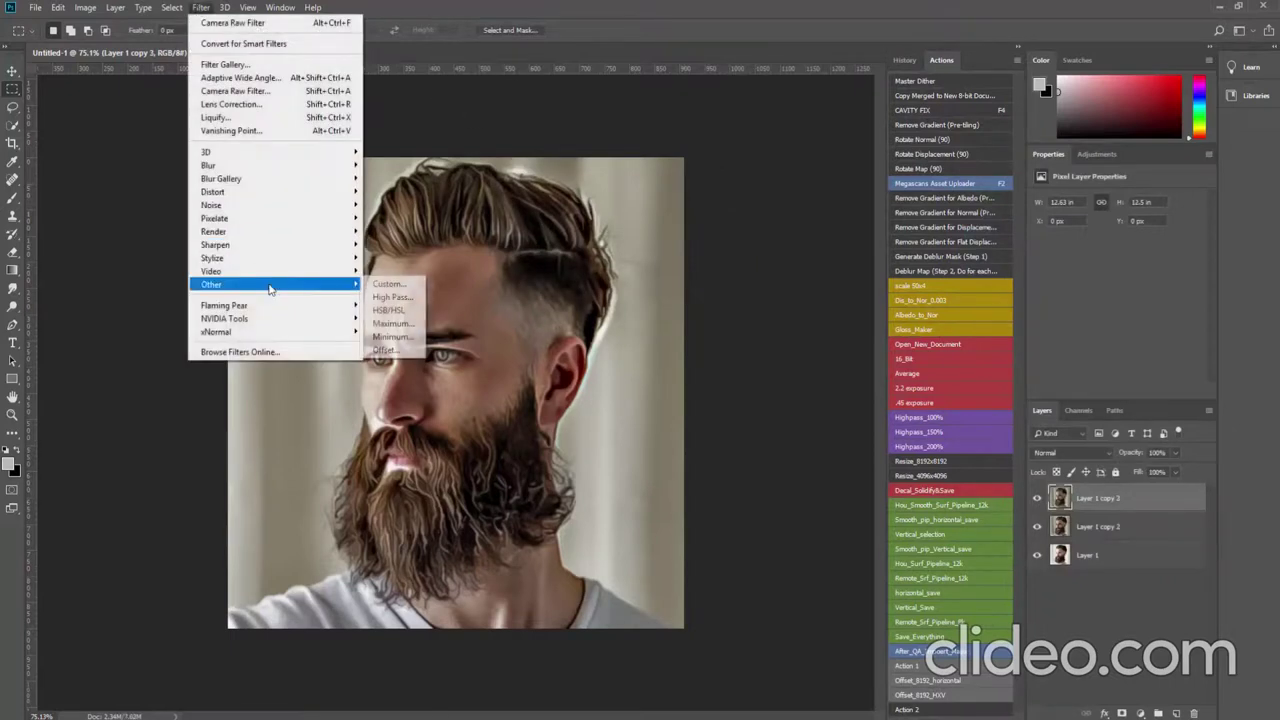
click(390, 297)
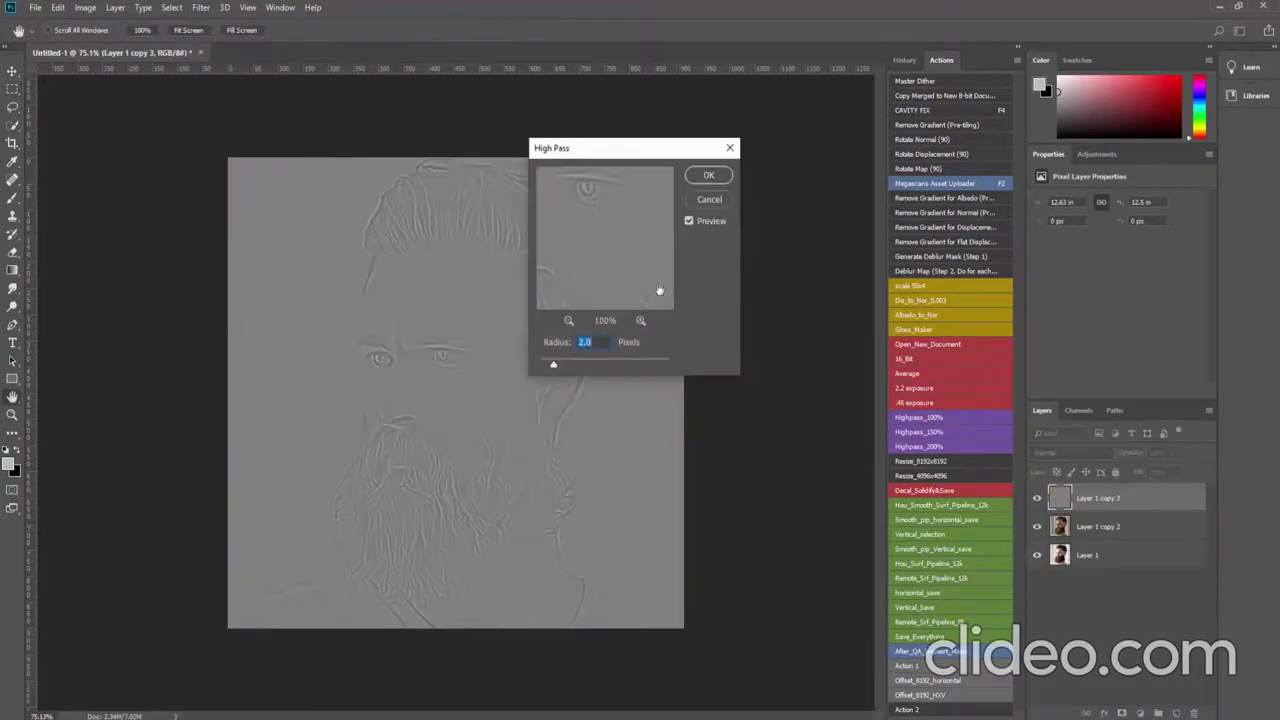
click(708, 176)
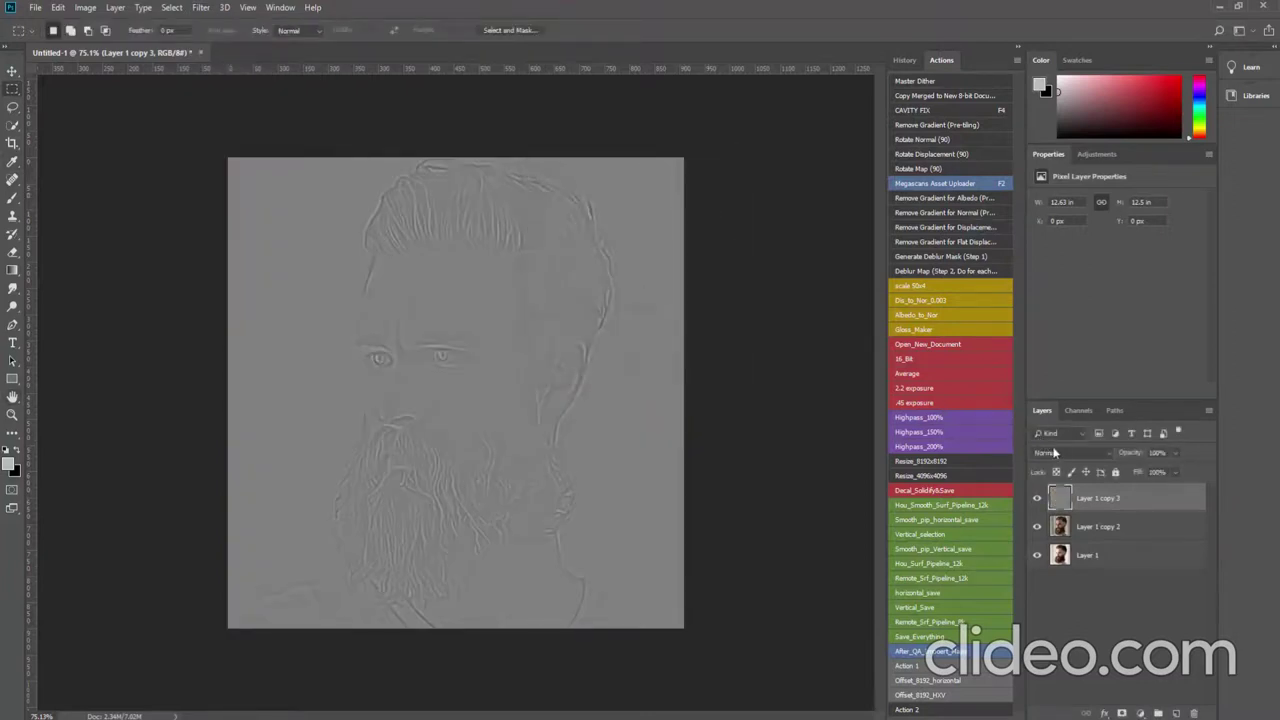
click(1054, 453)
key(Escape)
key(shift+alt+h)
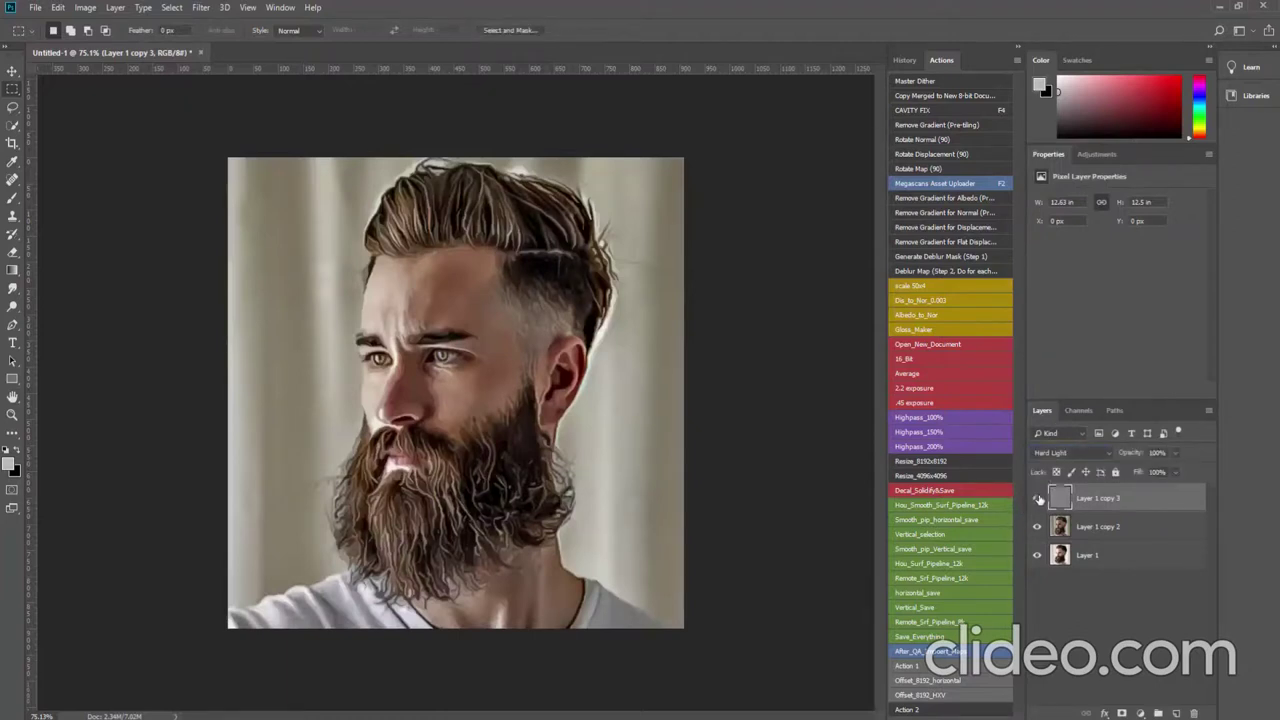
Step: Merge the Hard Light layer down, then raise Hue/Saturation saturation to +10
shift+click(1119, 530)
key(ctrl+e)
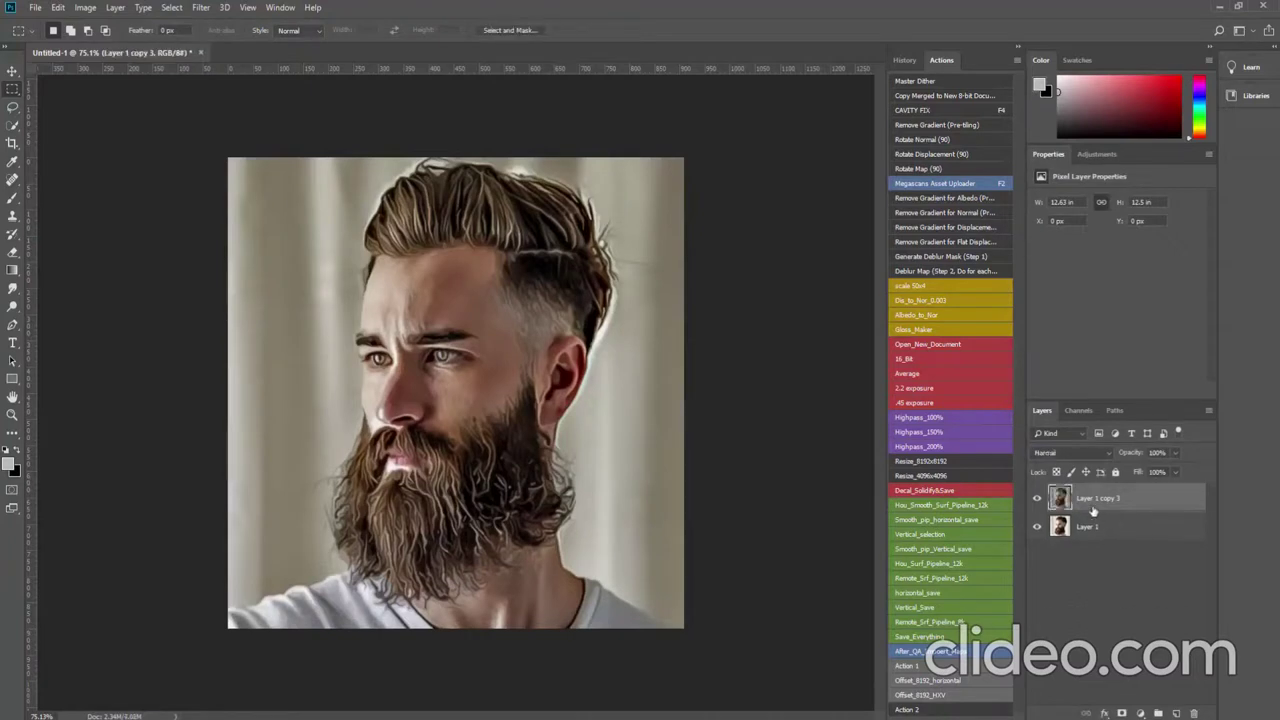
click(86, 8)
mouse_move(106, 44)
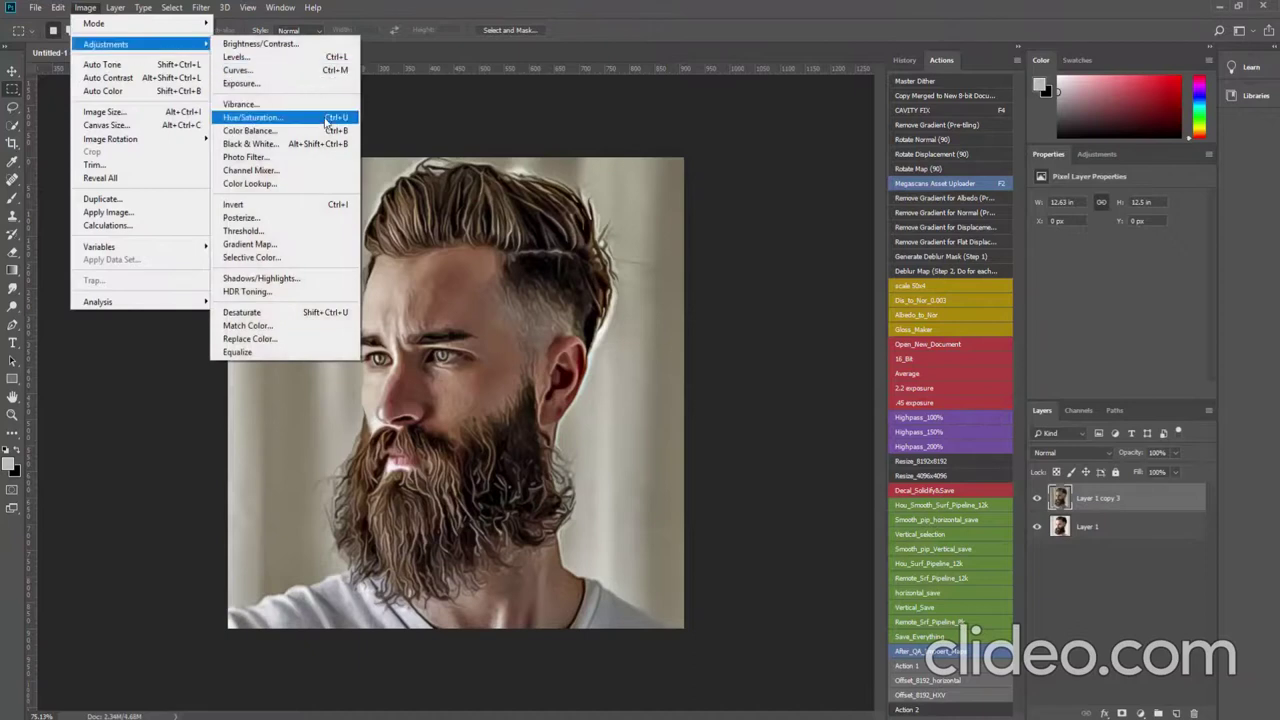
click(260, 117)
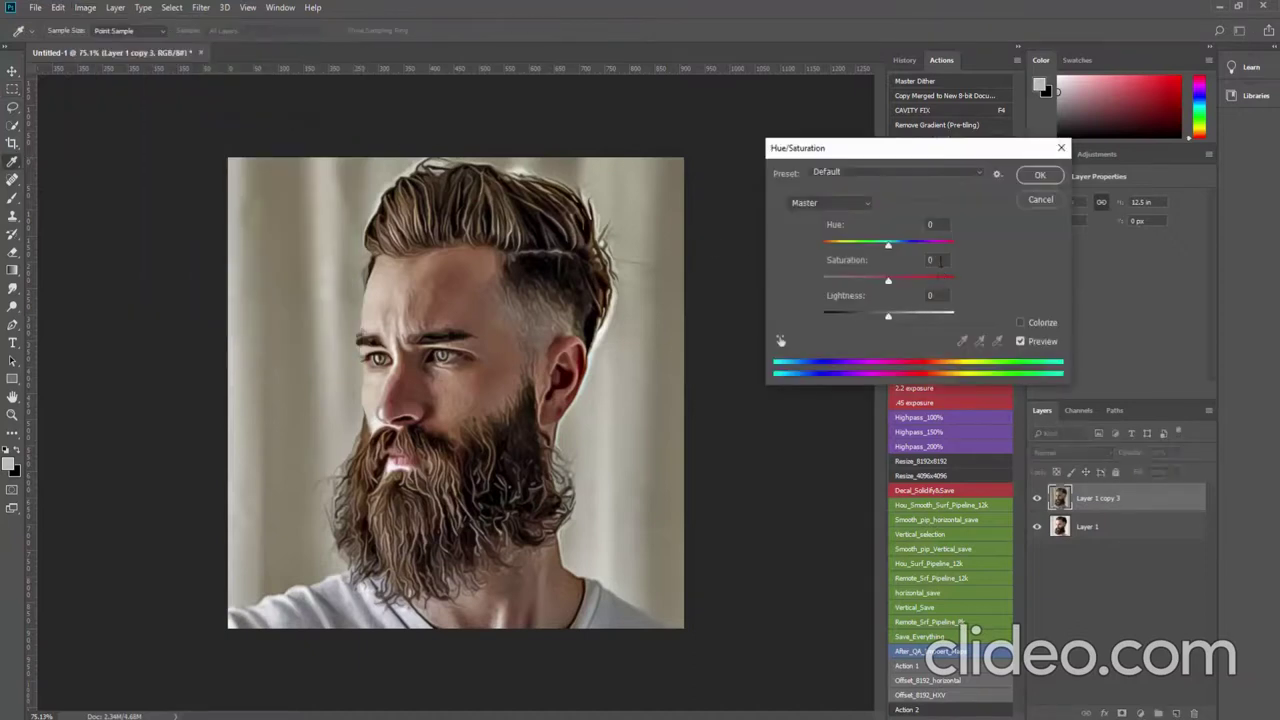
text(2)
key(BackSpace)
key(BackSpace)
text(1)
click(1030, 178)
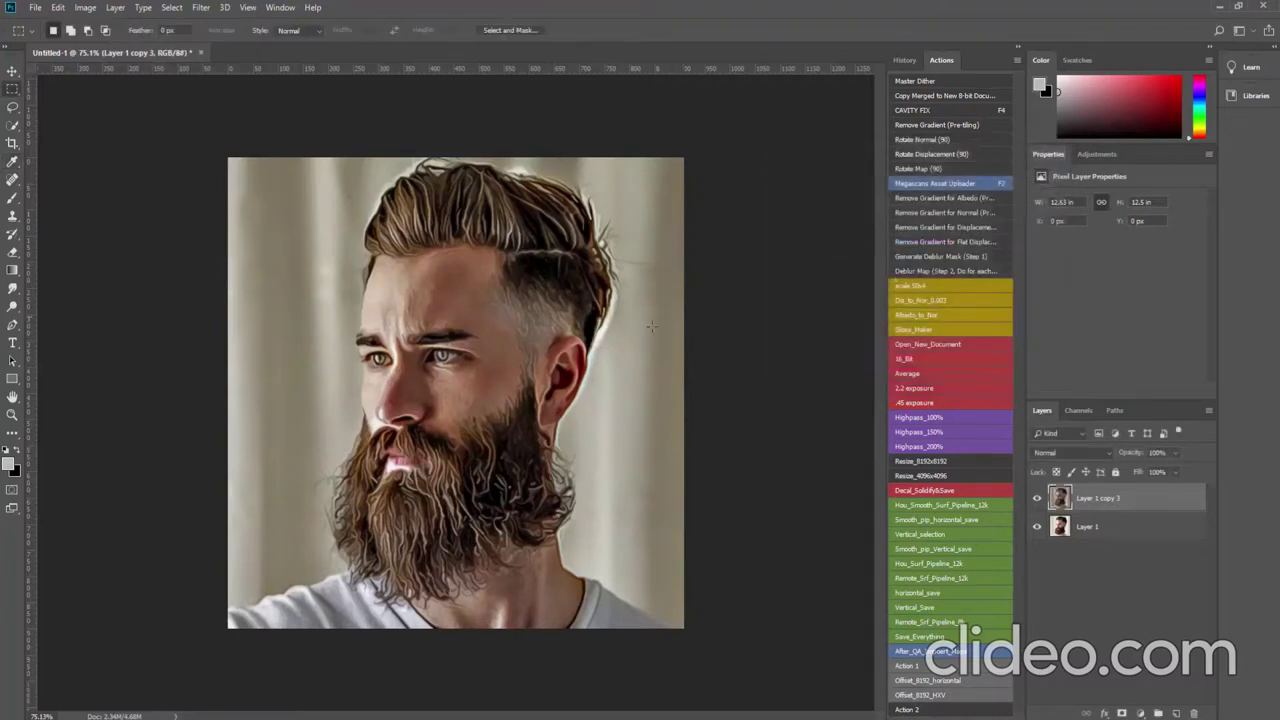
click(1037, 498)
click(1037, 498)
click(1037, 498)
click(1037, 498)
scroll(504, 478, up, 3)
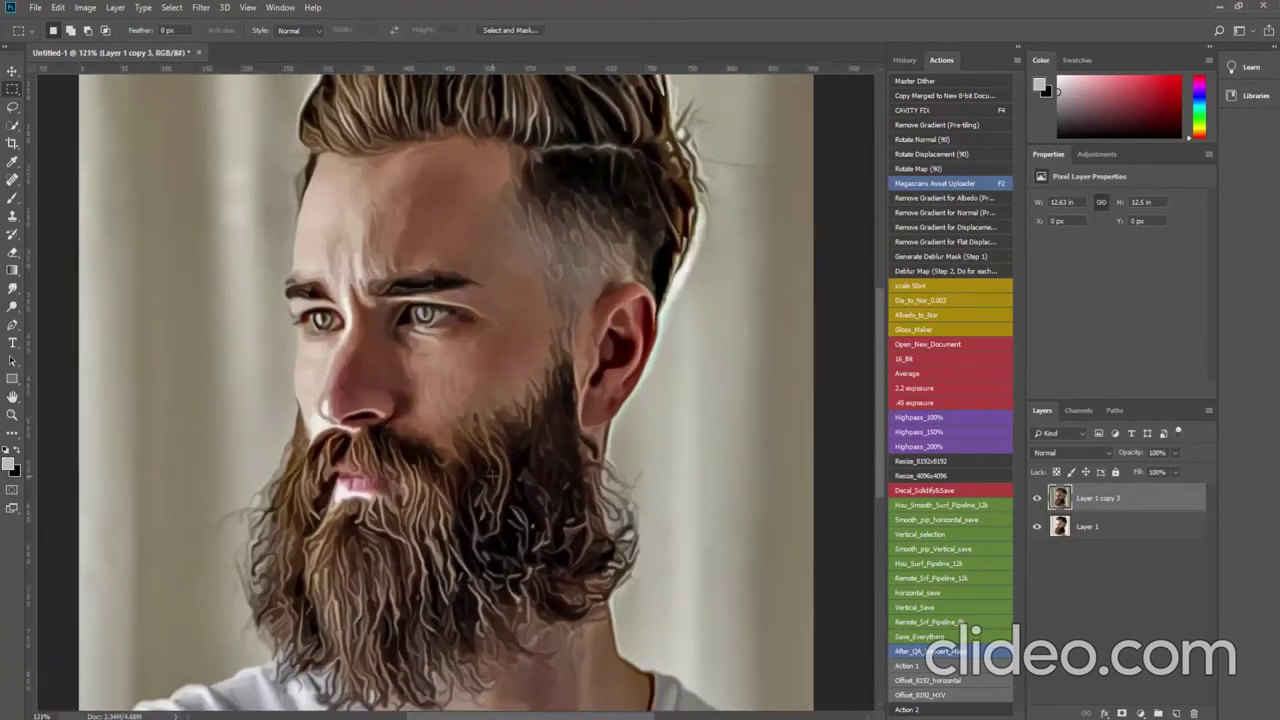
scroll(492, 478, down, 2)
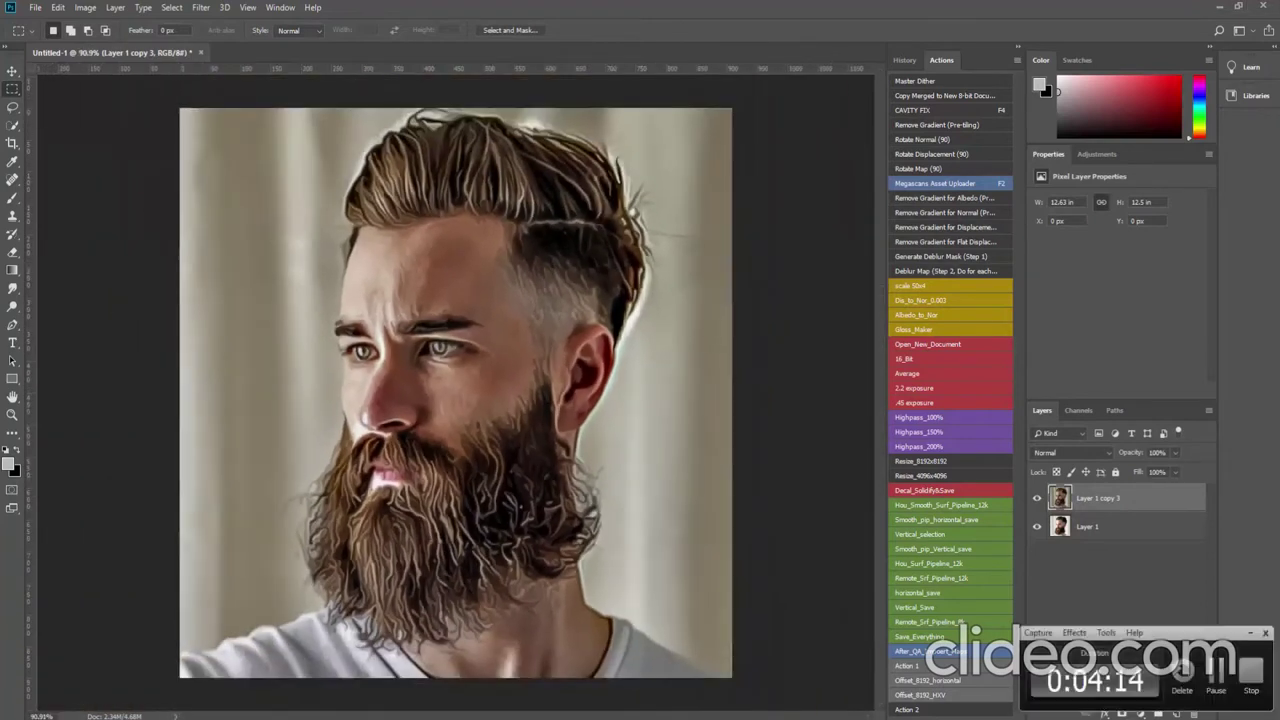